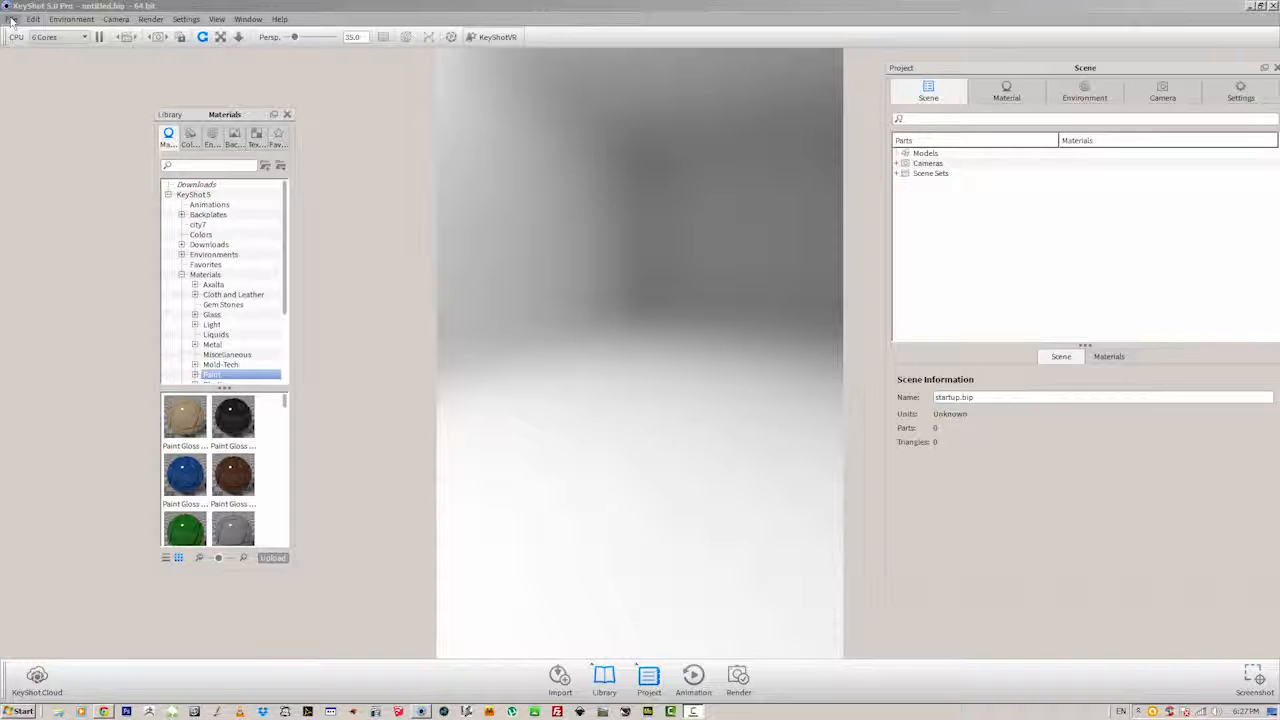
# Import the Building1 OBJ model, keeping the offered location, size, material and geometry options.
pyautogui.click(11, 19)
pyautogui.click(28, 45)
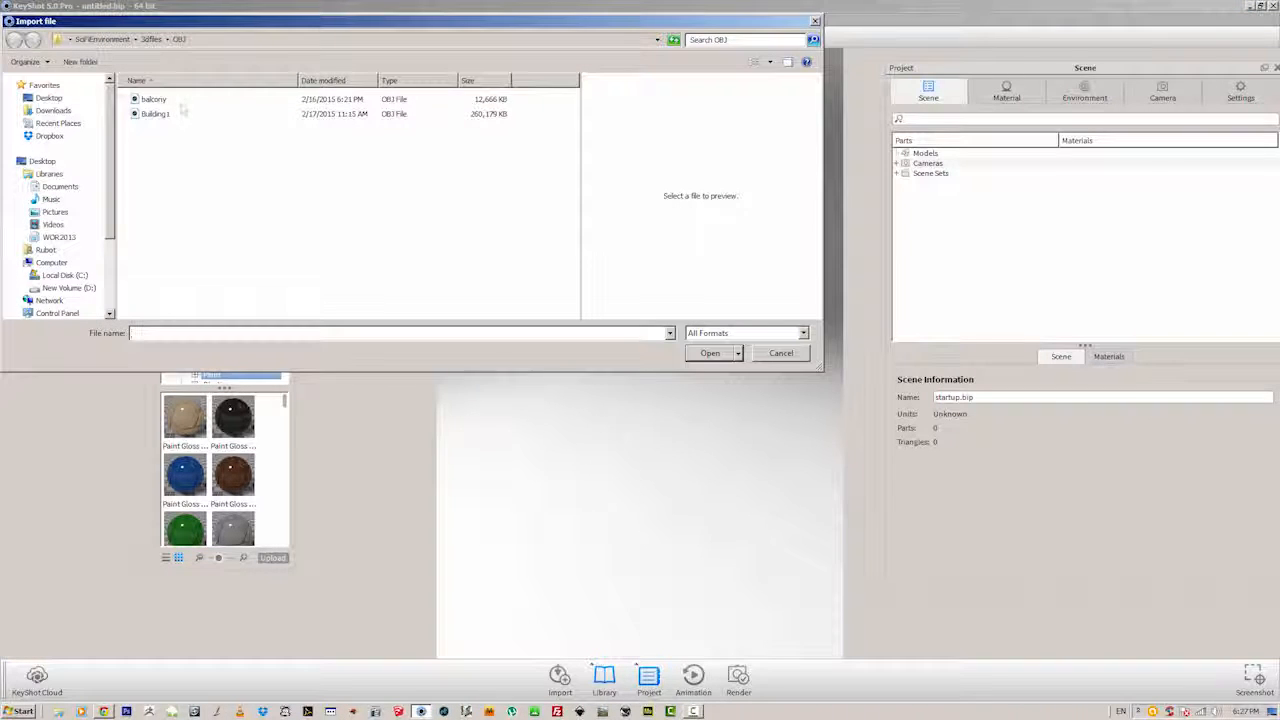
pyautogui.click(150, 114)
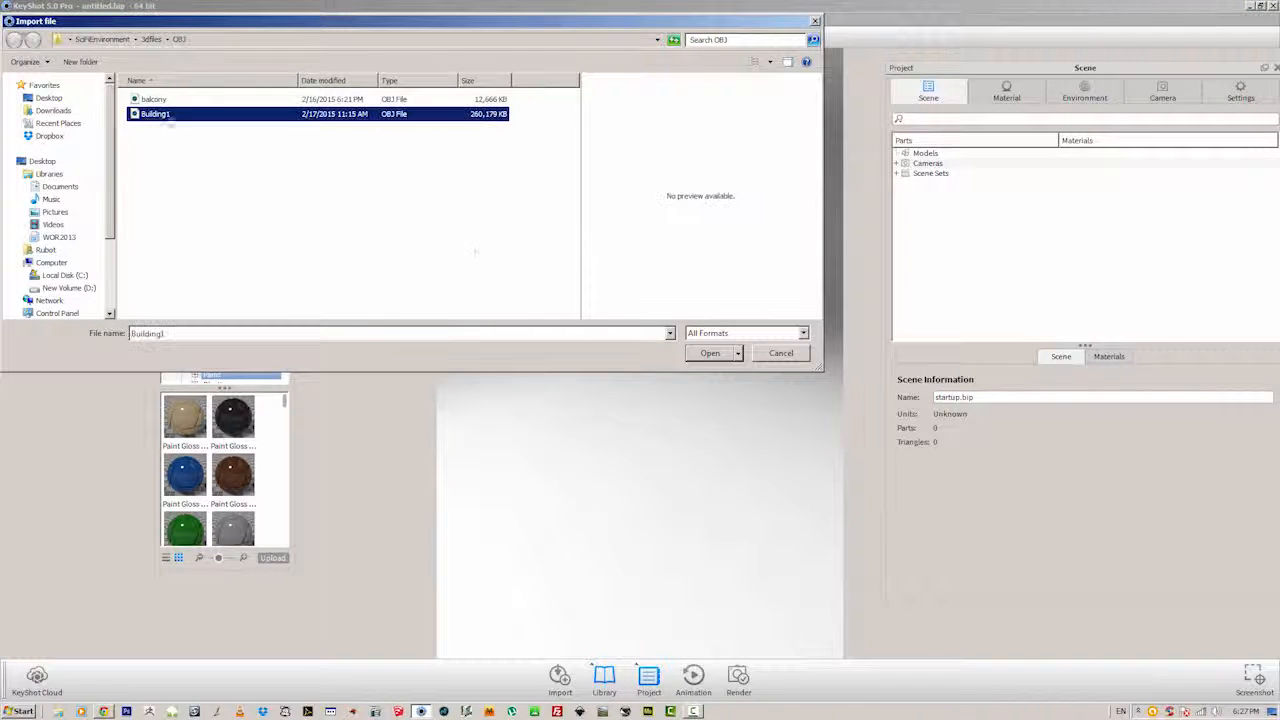
pyautogui.click(709, 354)
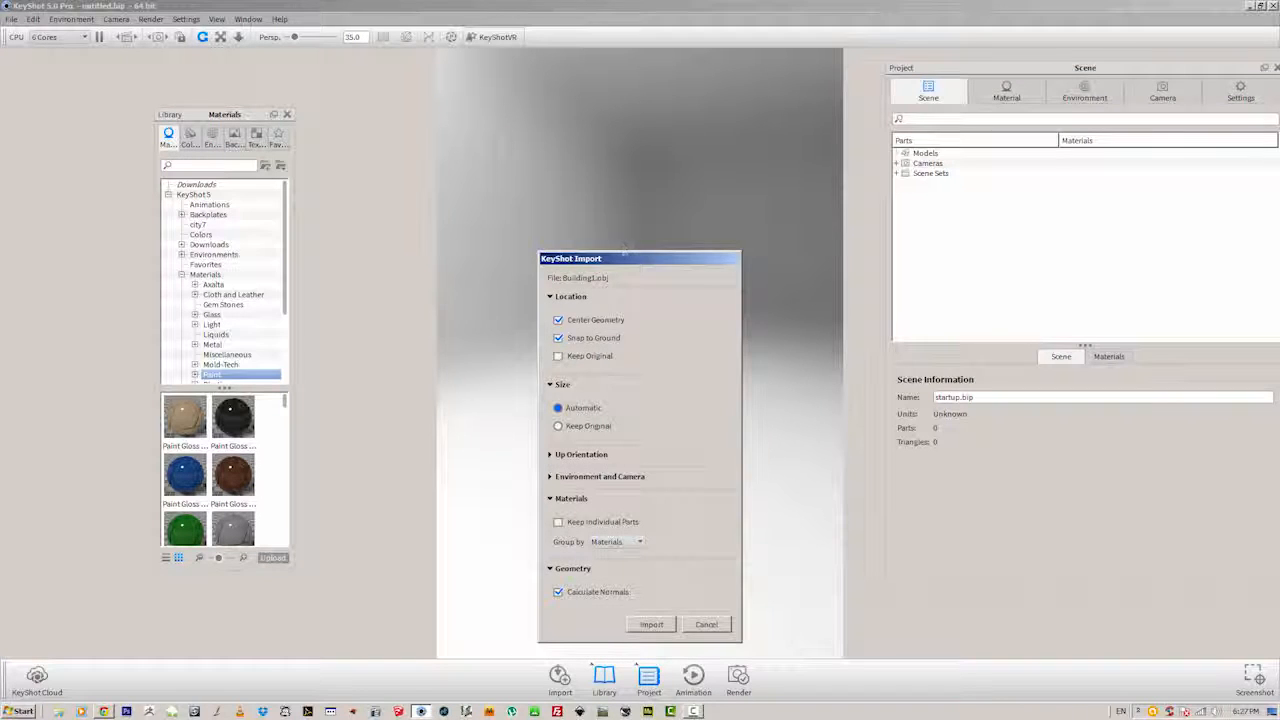
pyautogui.moveTo(625, 260); pyautogui.dragTo(559, 182)
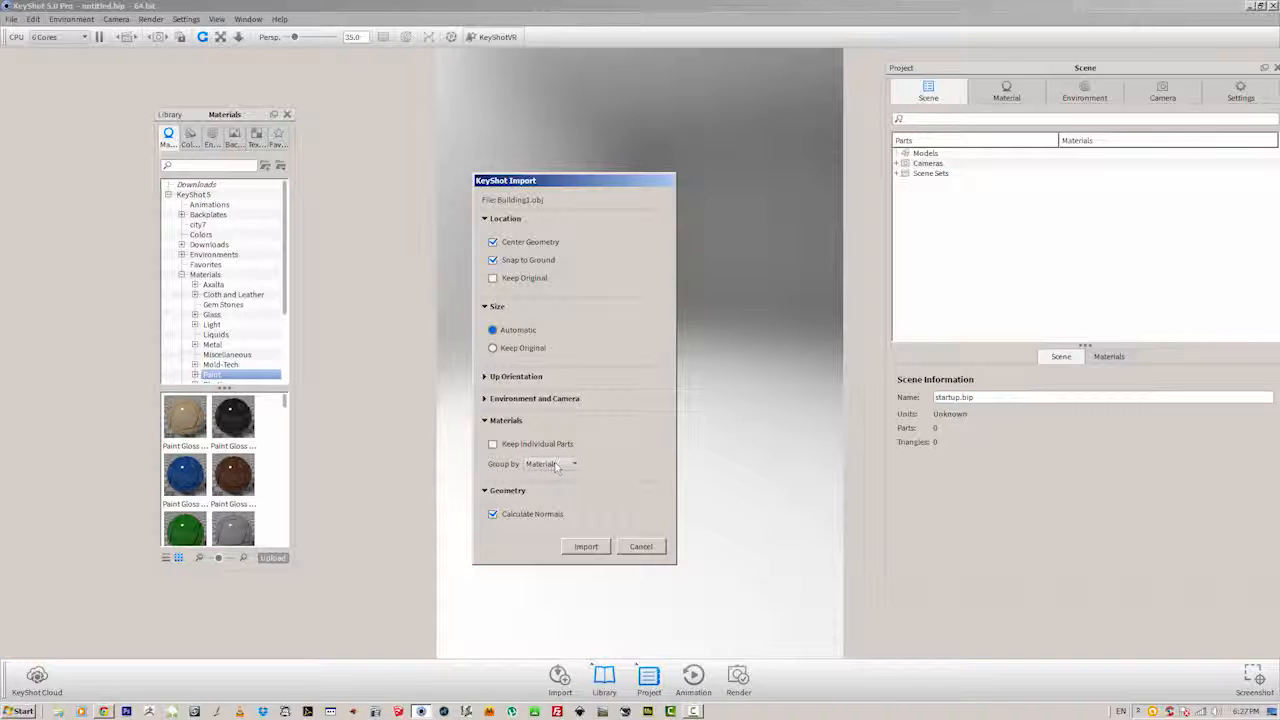
pyautogui.click(586, 547)
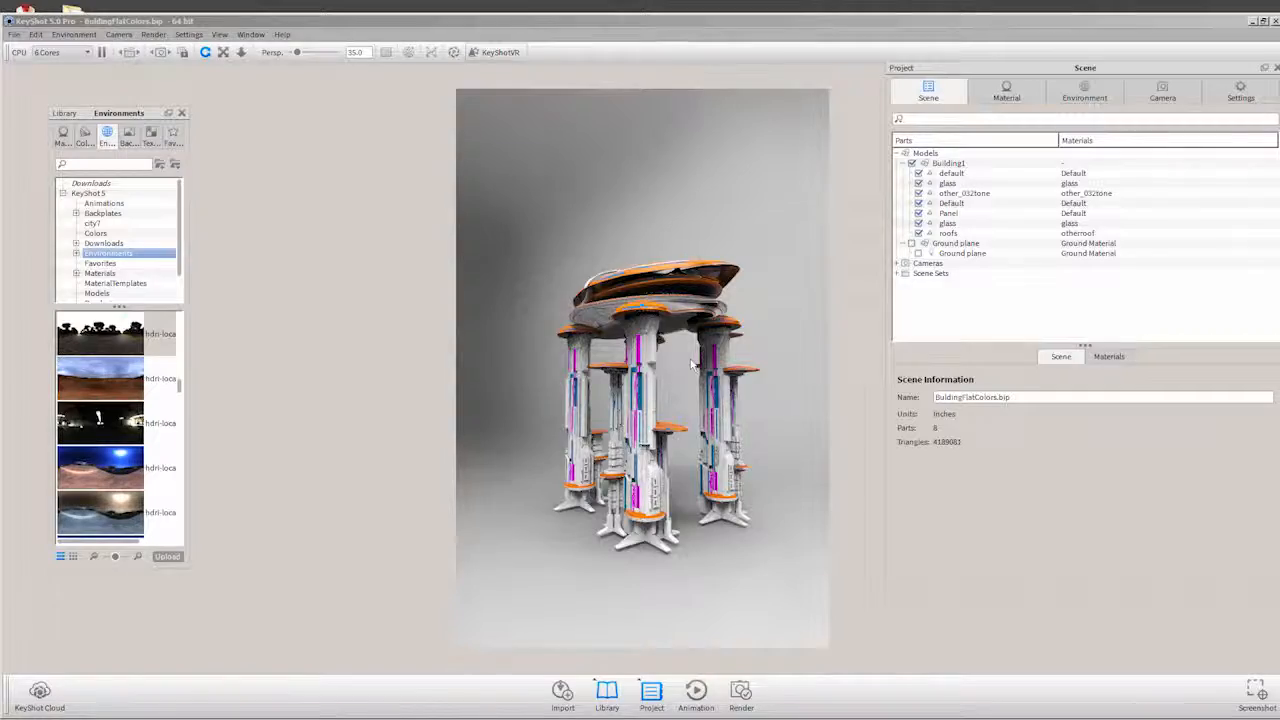
# Change the diffuse colour of the building's orange otherroof material to a muted brownish pink.
pyautogui.moveTo(691, 364); pyautogui.dragTo(678, 338)
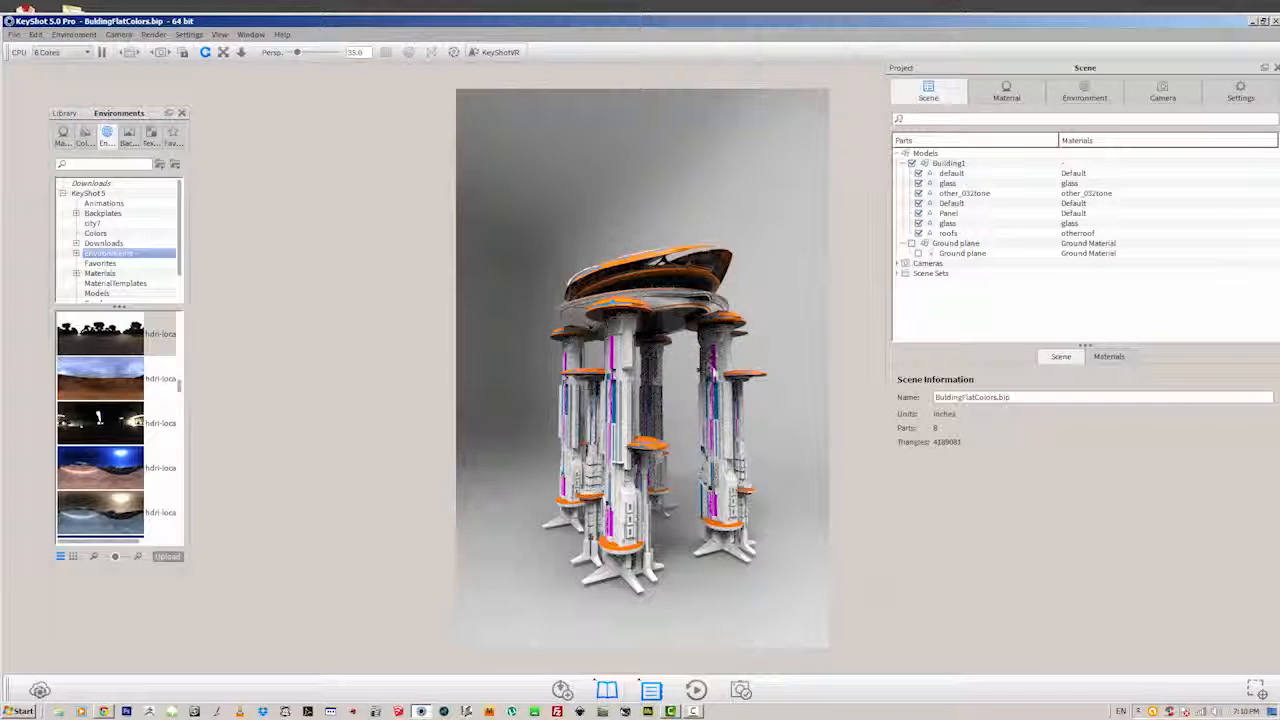
pyautogui.moveTo(712, 366); pyautogui.dragTo(757, 346)
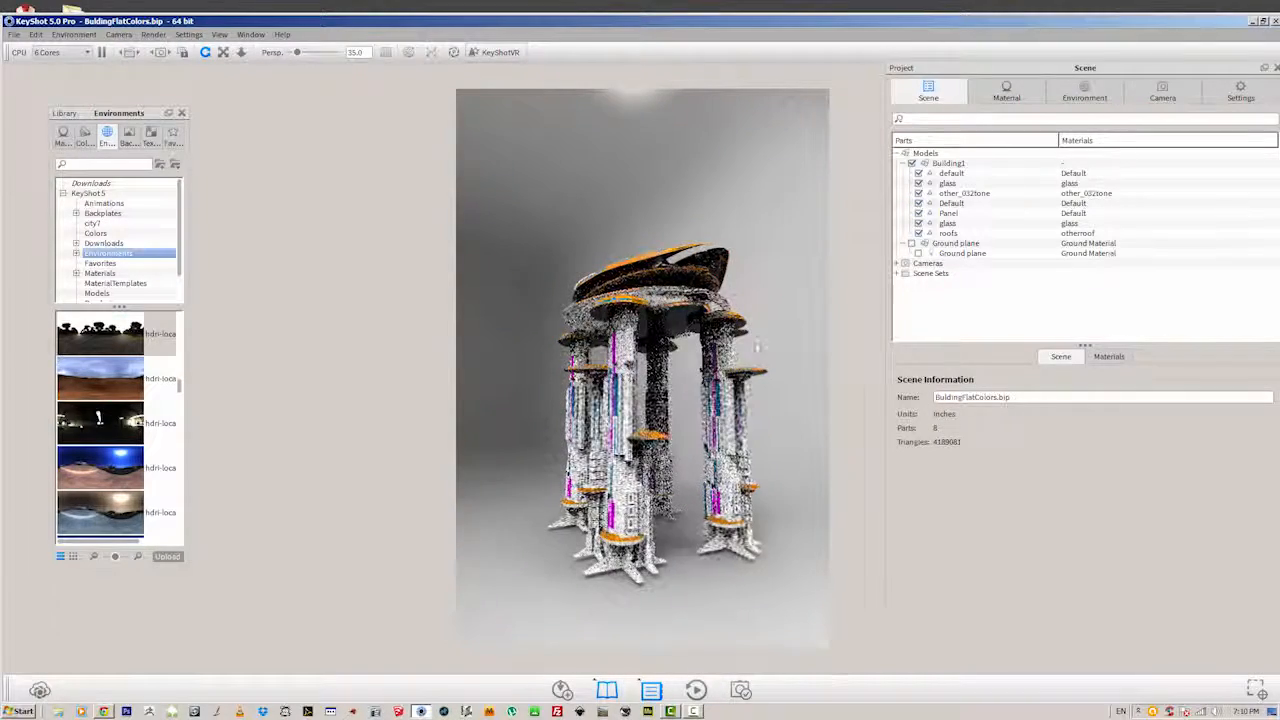
pyautogui.click(1108, 357)
pyautogui.moveTo(1200, 456); pyautogui.dragTo(935, 402)
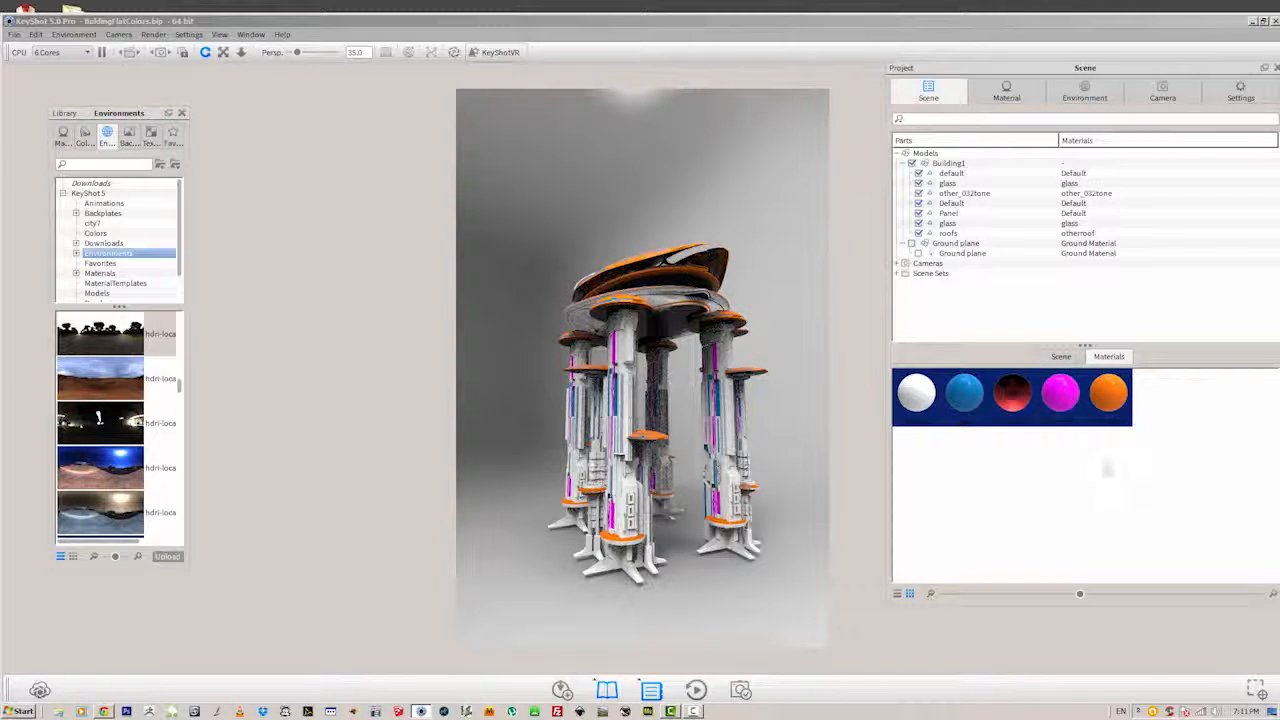
pyautogui.doubleClick(1106, 396)
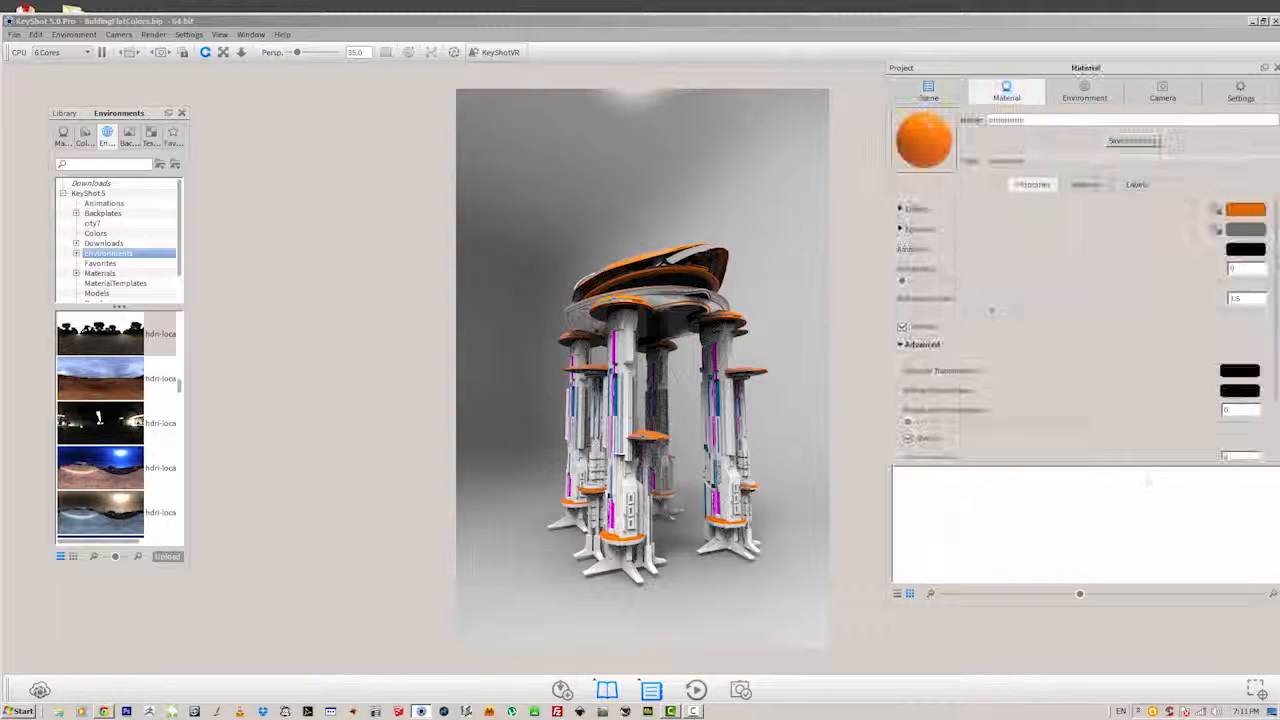
pyautogui.click(1244, 209)
pyautogui.click(1051, 236)
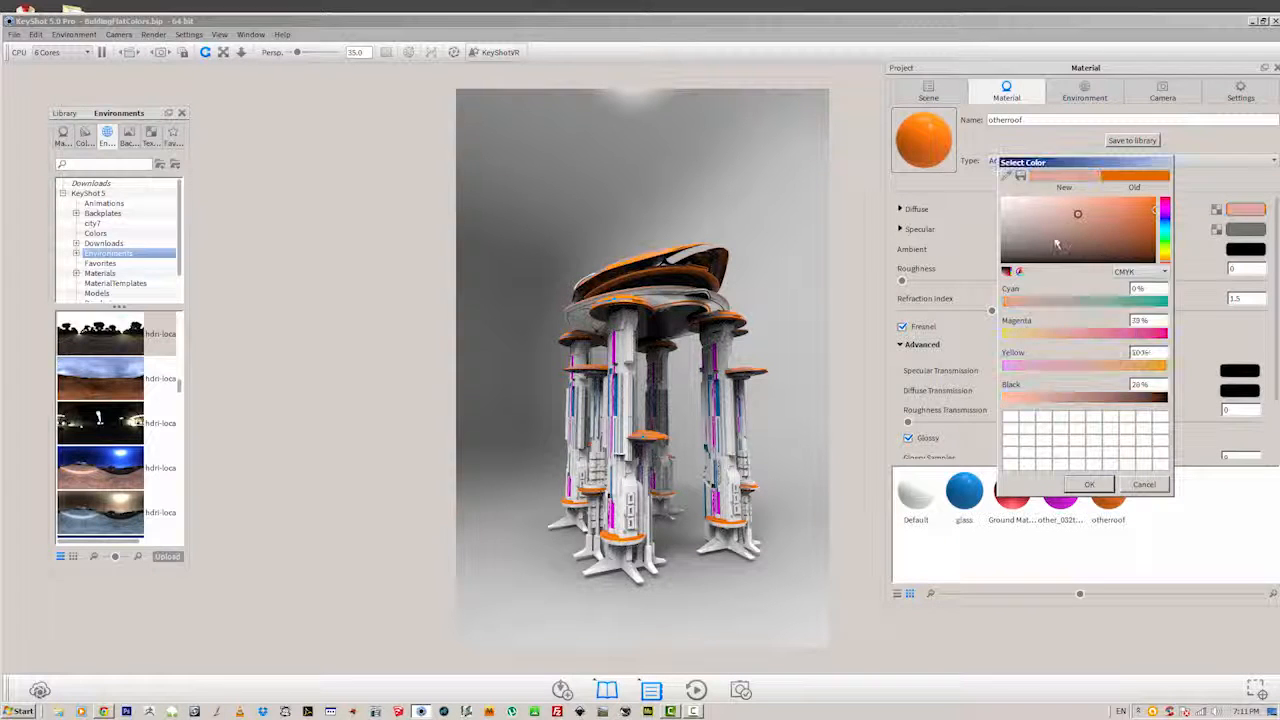
pyautogui.click(1094, 485)
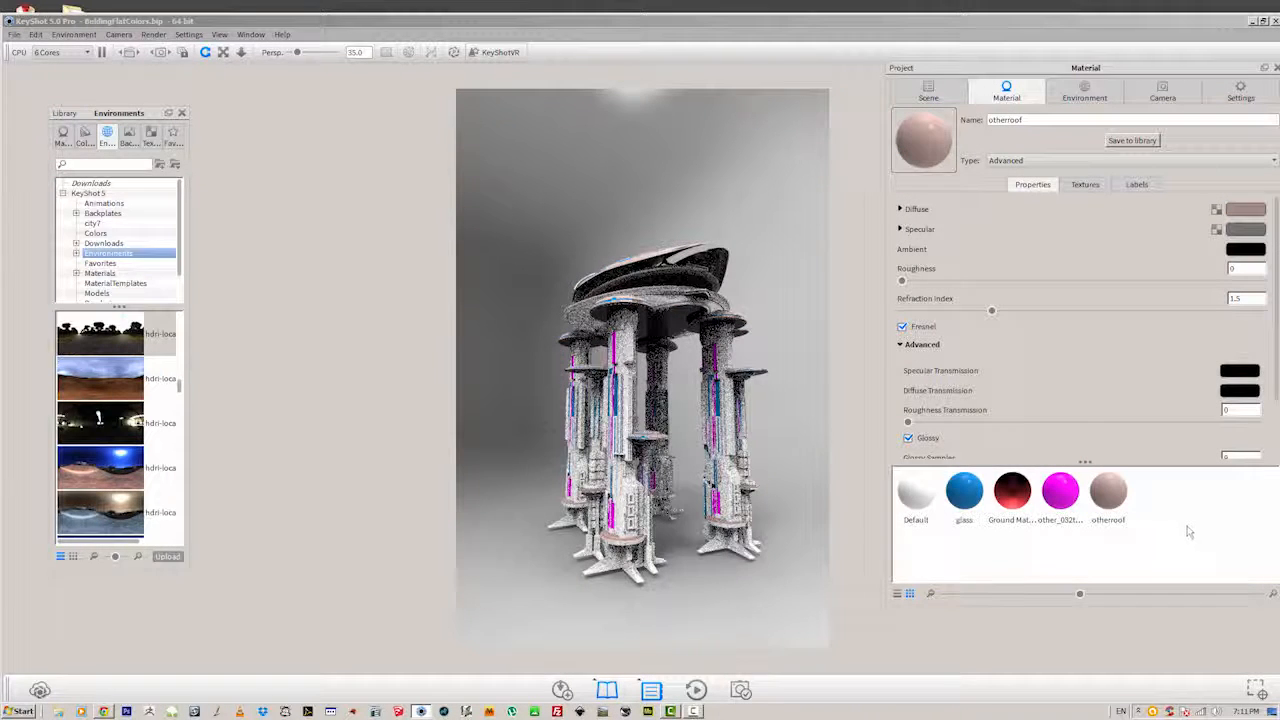
# Review the roof material's texture and label settings, and replace it with the Color_G07 #1 material from the Miscellaneous library.
pyautogui.click(1085, 186)
pyautogui.click(1137, 186)
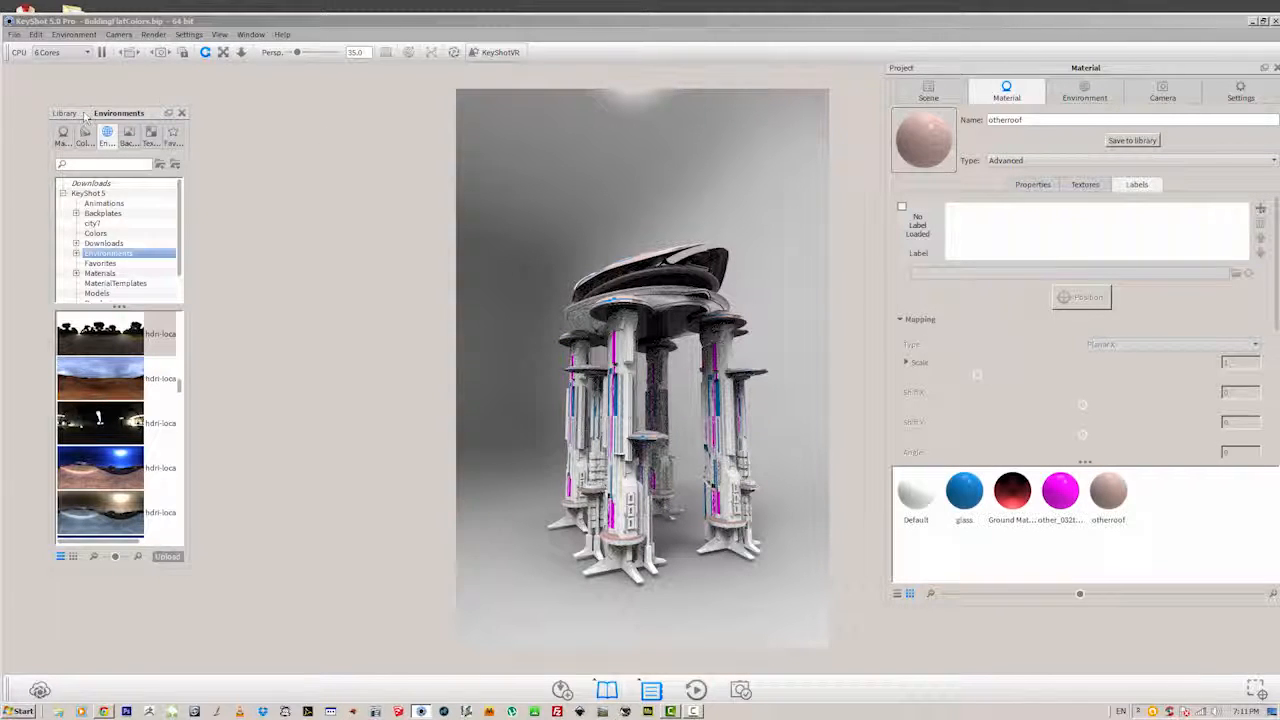
pyautogui.click(63, 137)
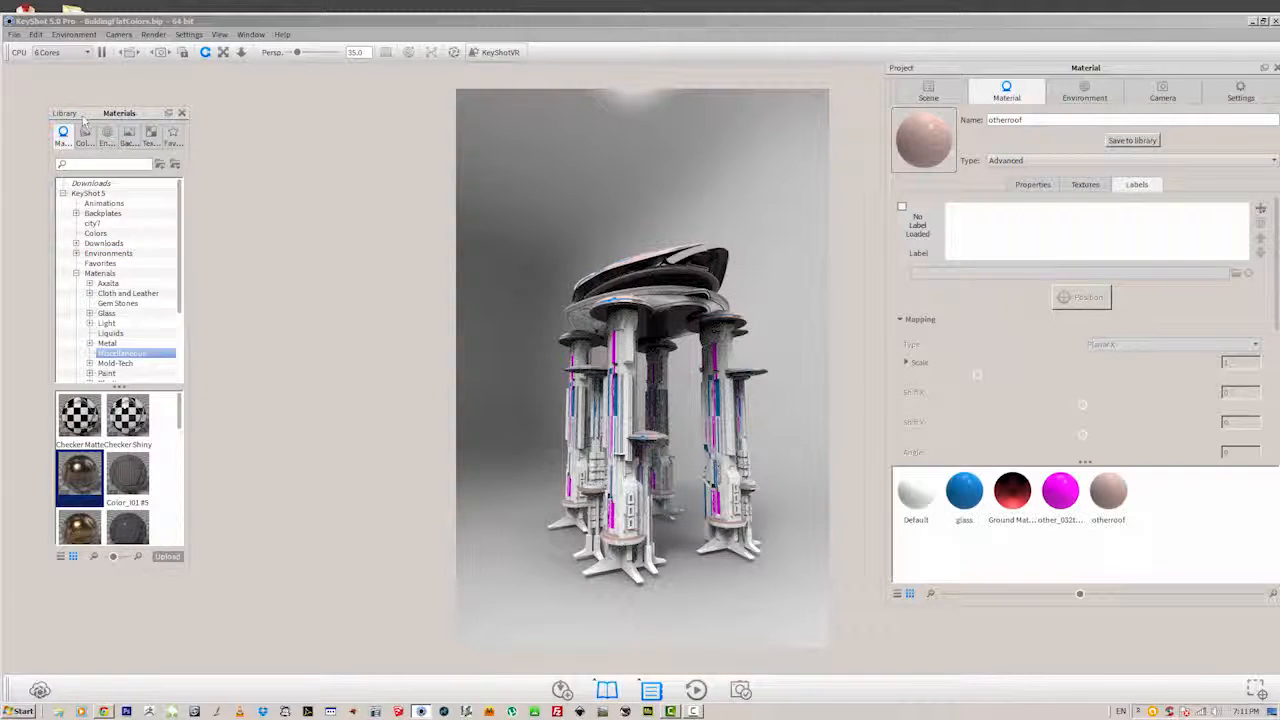
pyautogui.moveTo(80, 476); pyautogui.dragTo(676, 295)
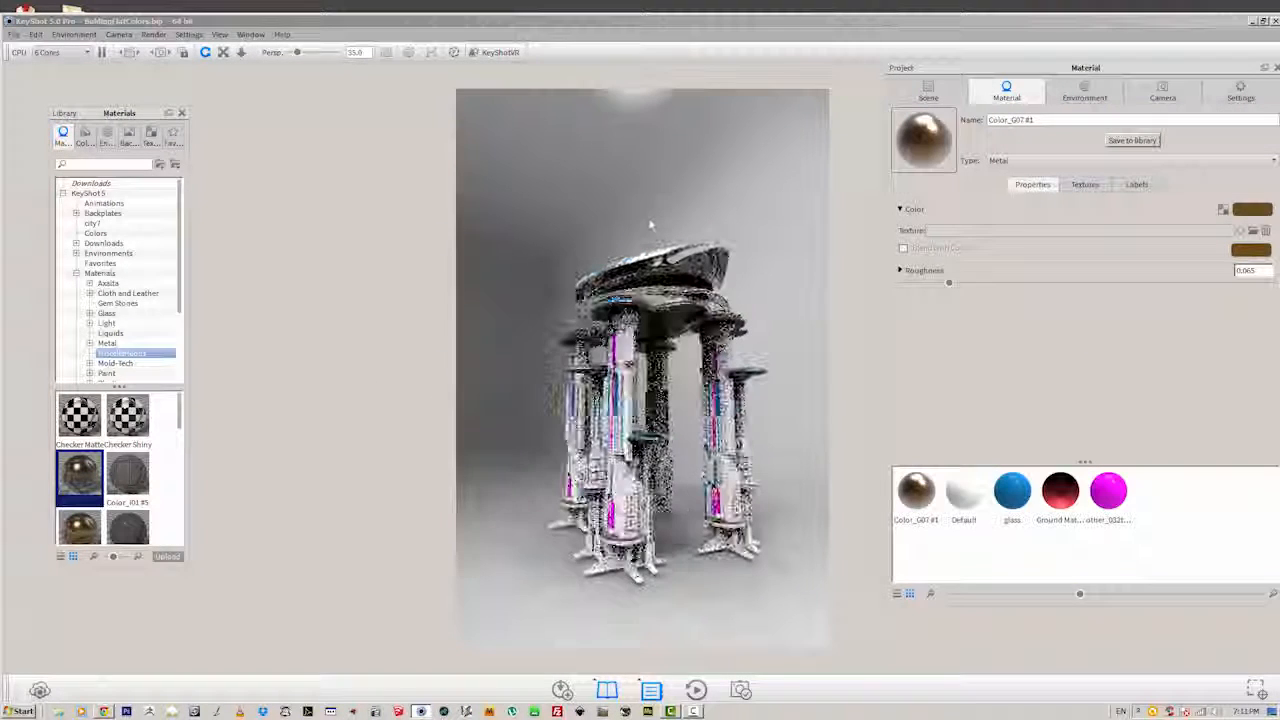
pyautogui.moveTo(649, 223)
pyautogui.mouseDown()
pyautogui.moveTo(646, 250)
pyautogui.moveTo(642, 240)
pyautogui.mouseUp()
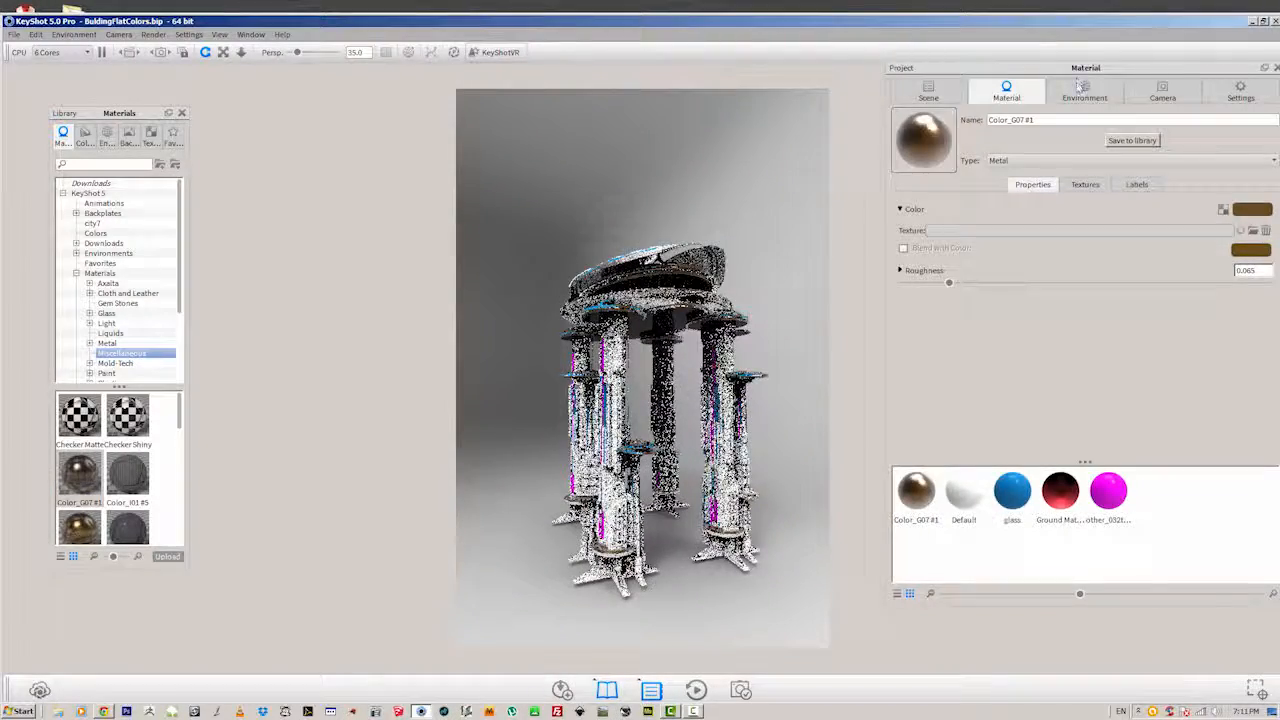
# Set the startup environment's HDRI contrast to 1.128, brightness to 1.245 and rotation to 4.
pyautogui.click(1084, 90)
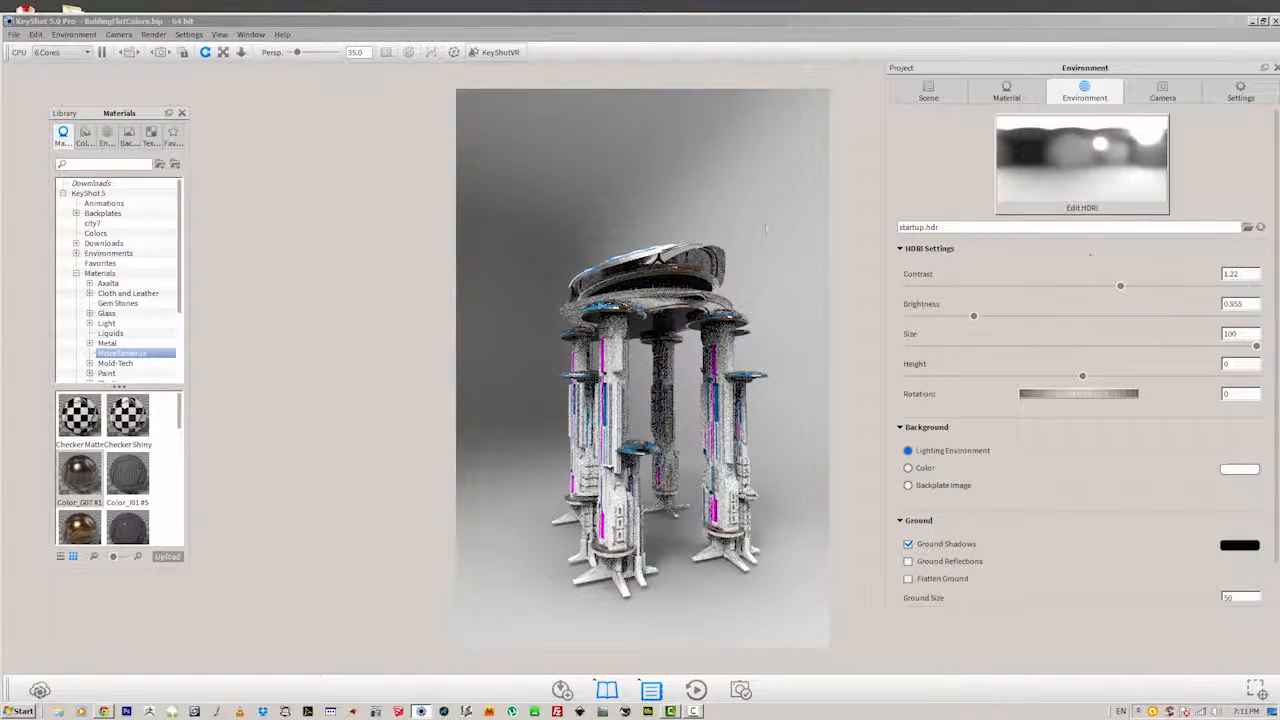
pyautogui.moveTo(752, 217); pyautogui.dragTo(763, 215)
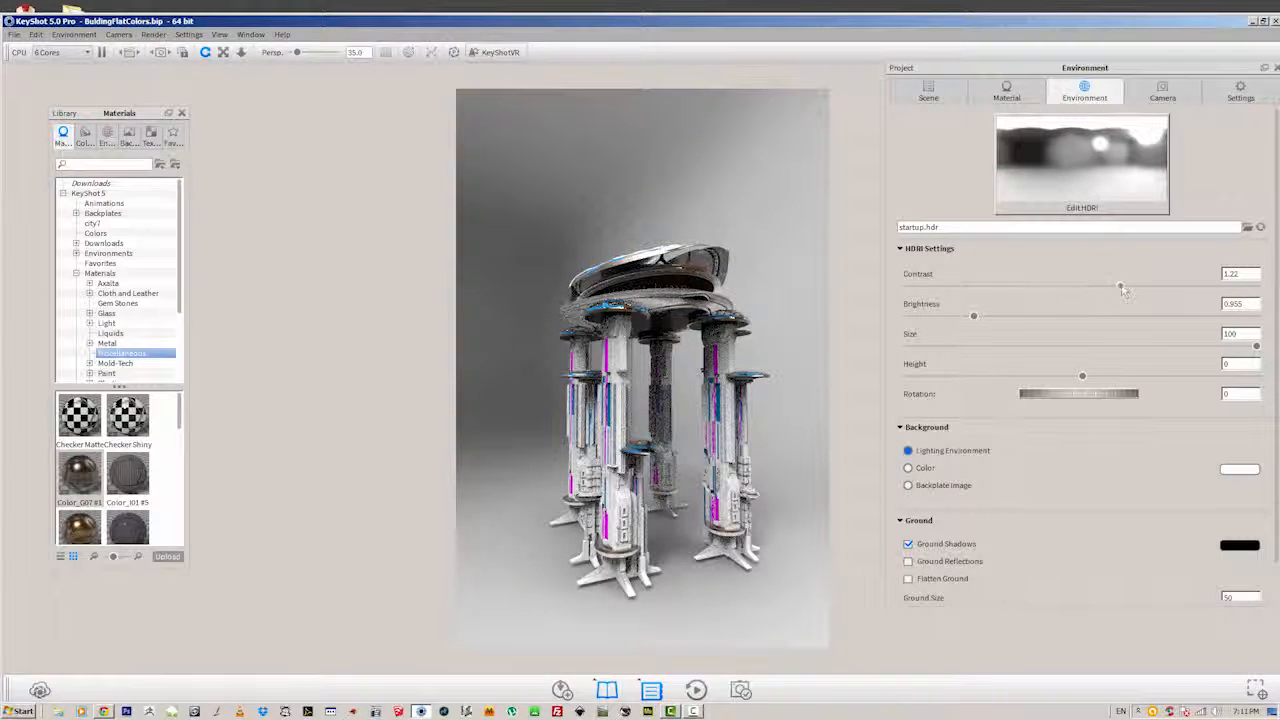
pyautogui.moveTo(1122, 287); pyautogui.dragTo(1104, 287)
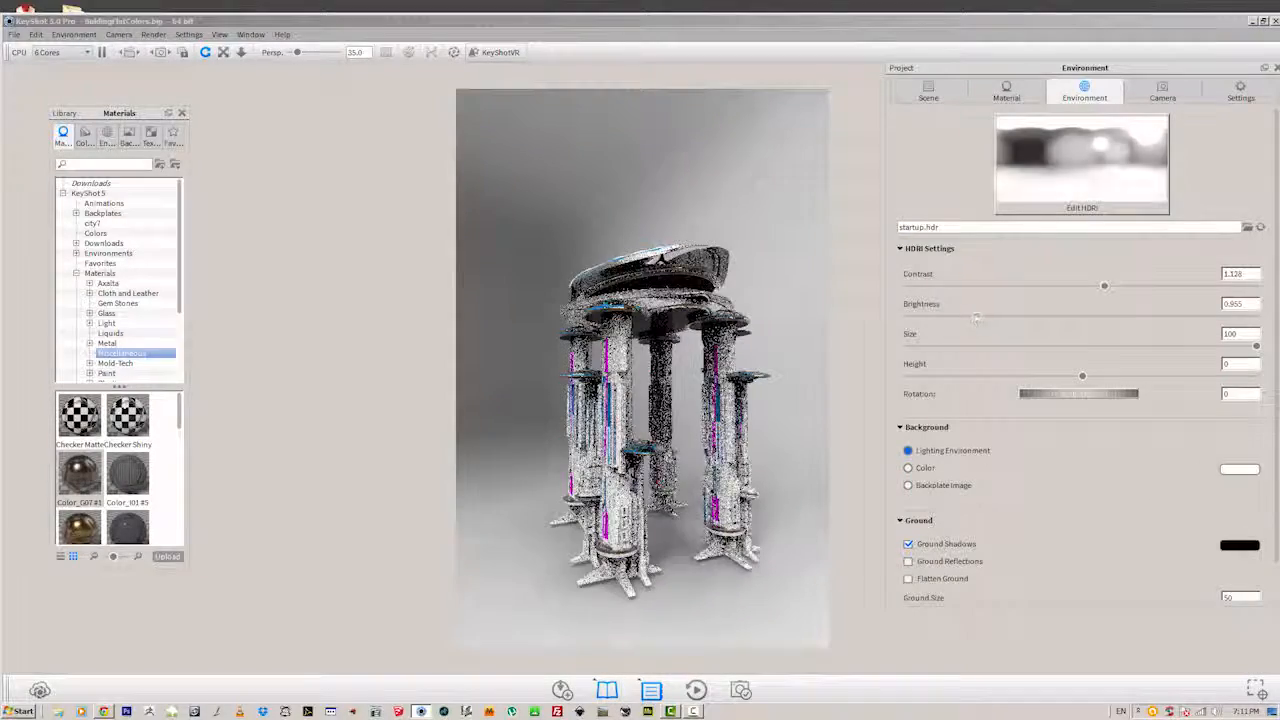
pyautogui.moveTo(976, 318); pyautogui.dragTo(994, 316)
pyautogui.moveTo(1090, 395); pyautogui.dragTo(1090, 396)
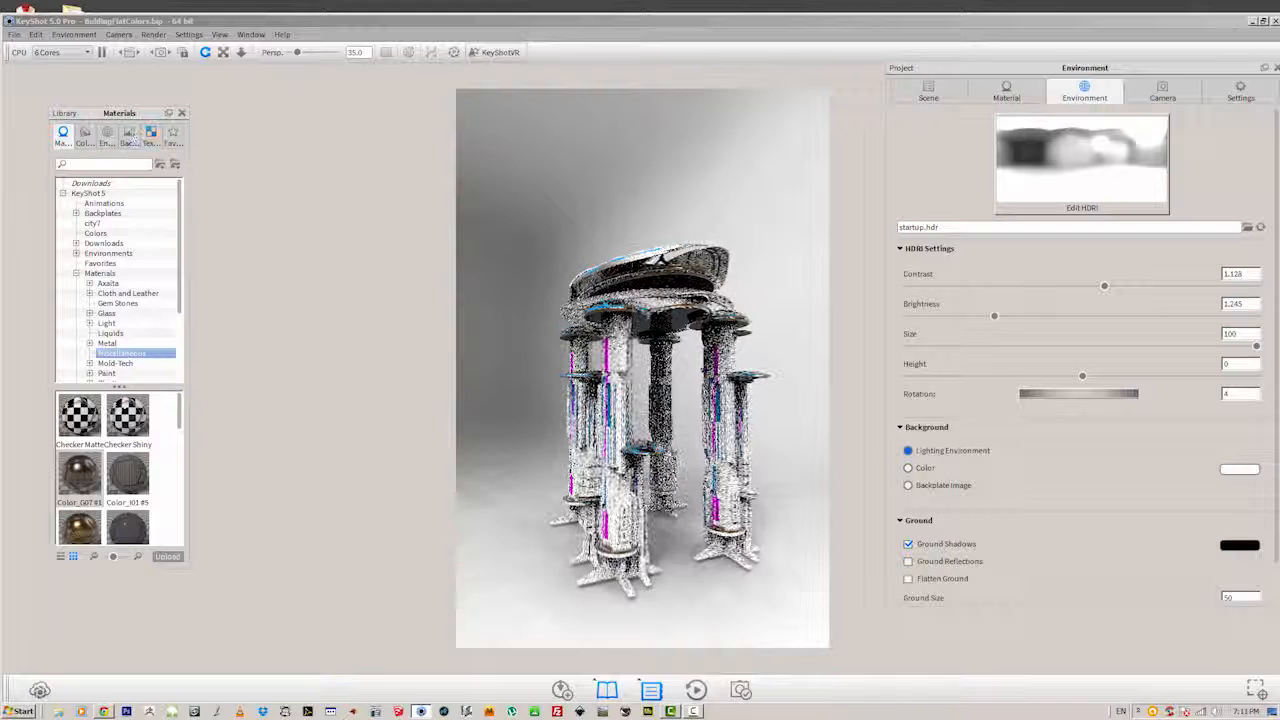
# Replace the lighting environment with the hdri-locations_forestroad_4k HDRI from the library and set its rotation to 1.5.
pyautogui.moveTo(84, 114); pyautogui.dragTo(86, 114)
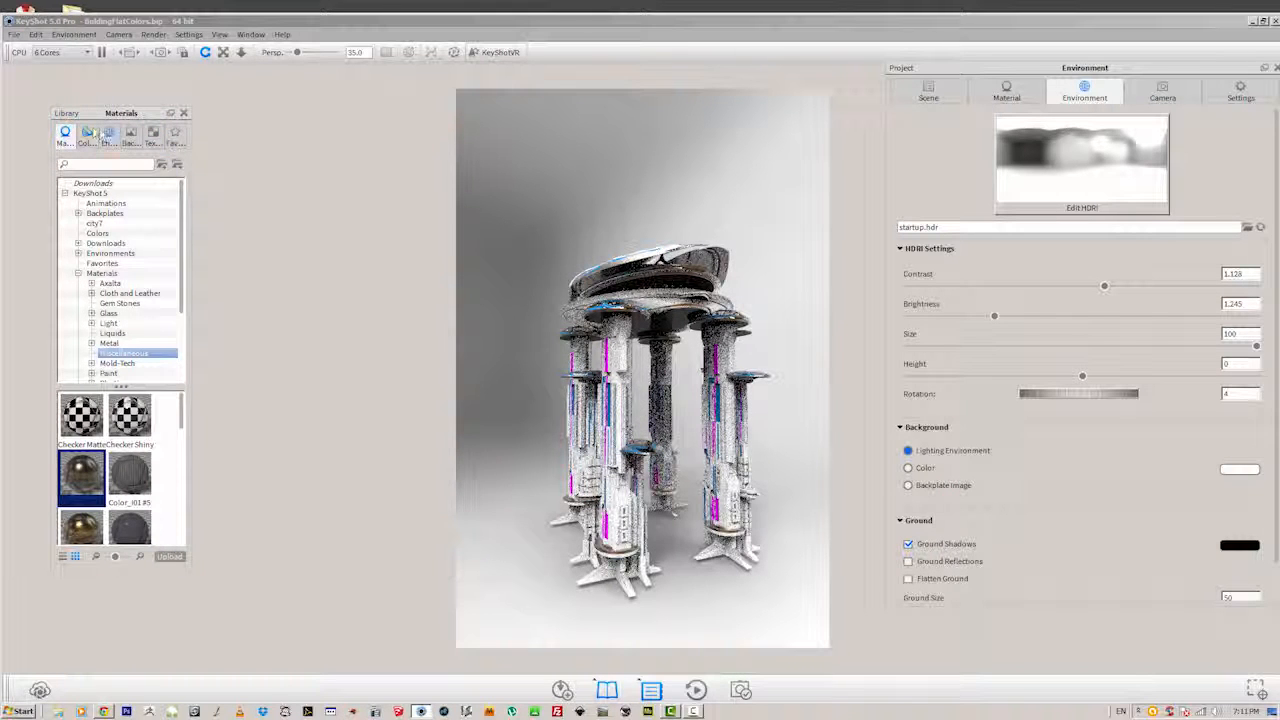
pyautogui.click(109, 134)
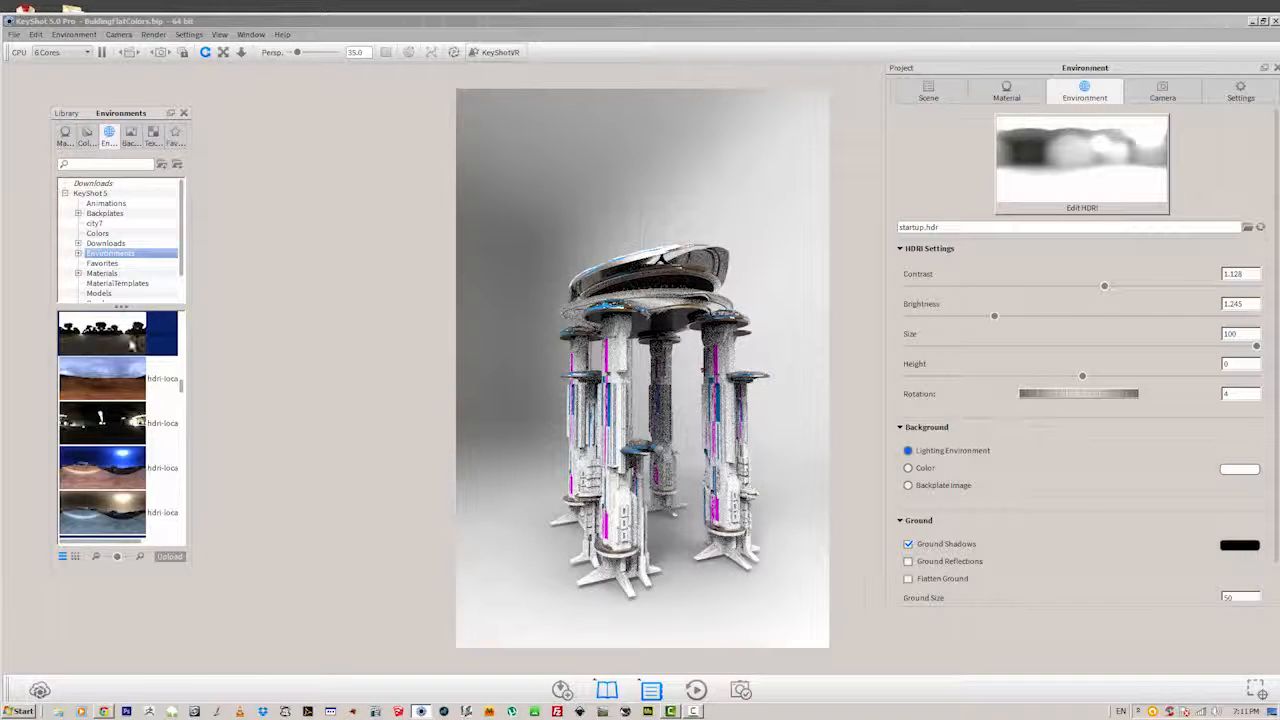
pyautogui.moveTo(134, 342); pyautogui.dragTo(743, 324)
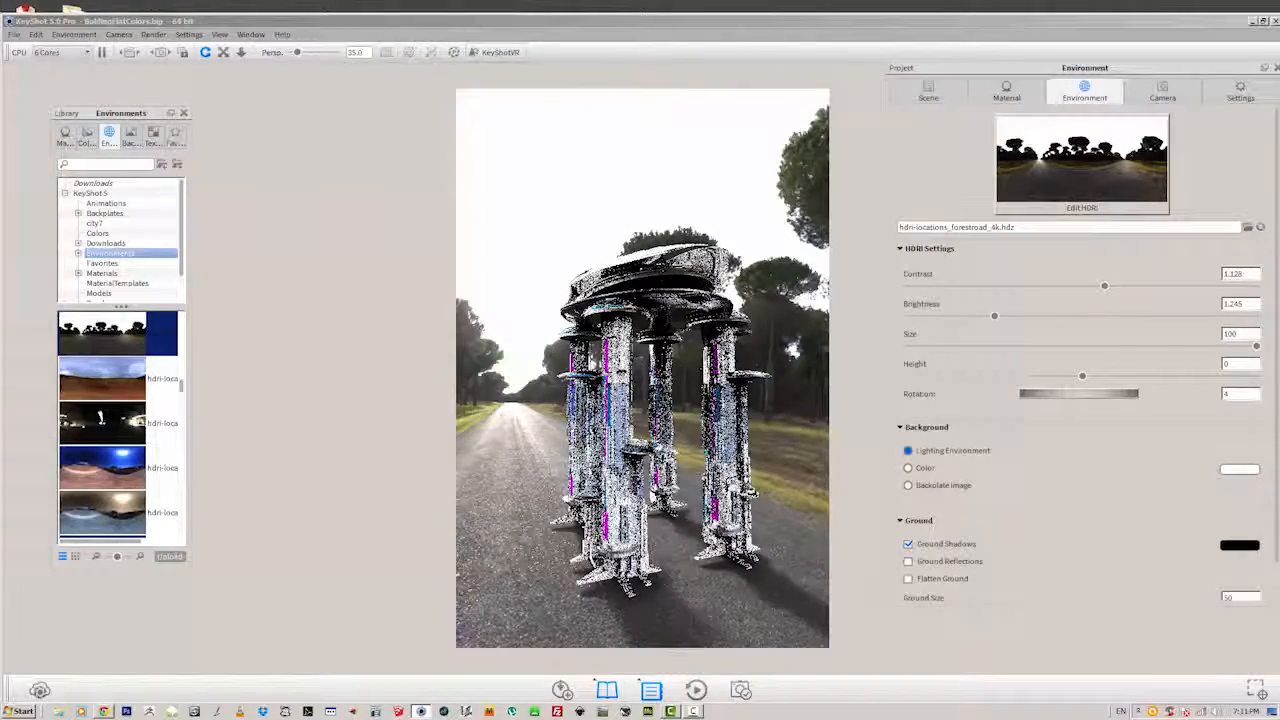
pyautogui.moveTo(1090, 396)
pyautogui.mouseDown()
pyautogui.moveTo(1057, 398)
pyautogui.moveTo(1112, 398)
pyautogui.mouseUp()
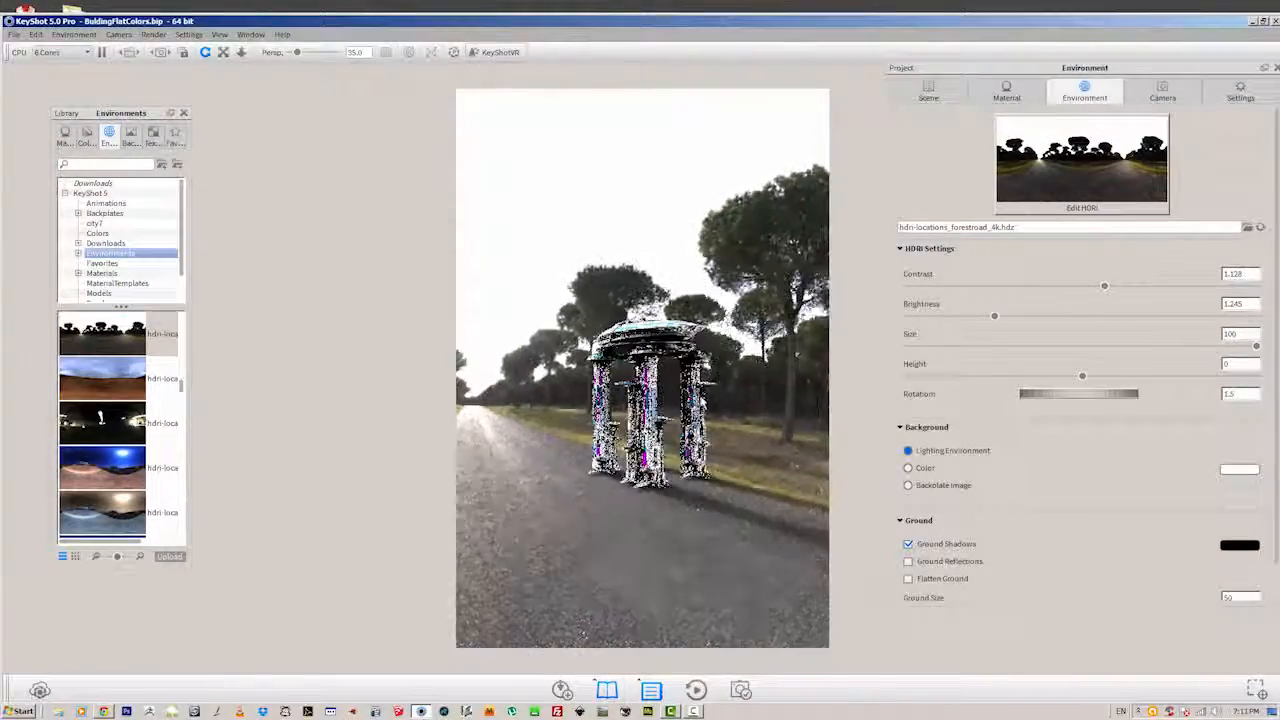
# Set the forest road environment's brightness to 1.34 and its contrast to 0.94.
pyautogui.moveTo(545, 552); pyautogui.dragTo(634, 557)
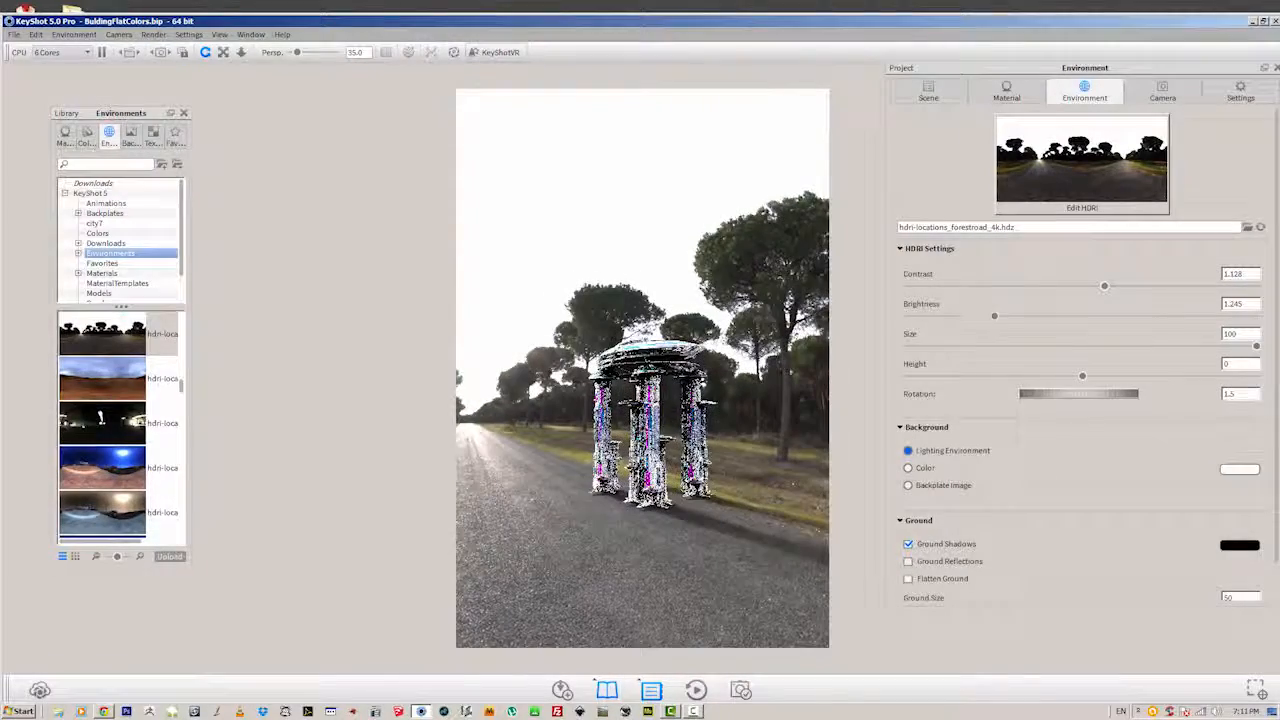
pyautogui.moveTo(999, 315); pyautogui.dragTo(1002, 318)
pyautogui.moveTo(1105, 288); pyautogui.dragTo(1072, 296)
pyautogui.moveTo(739, 430); pyautogui.dragTo(676, 399)
pyautogui.scroll(3, 675, 397)
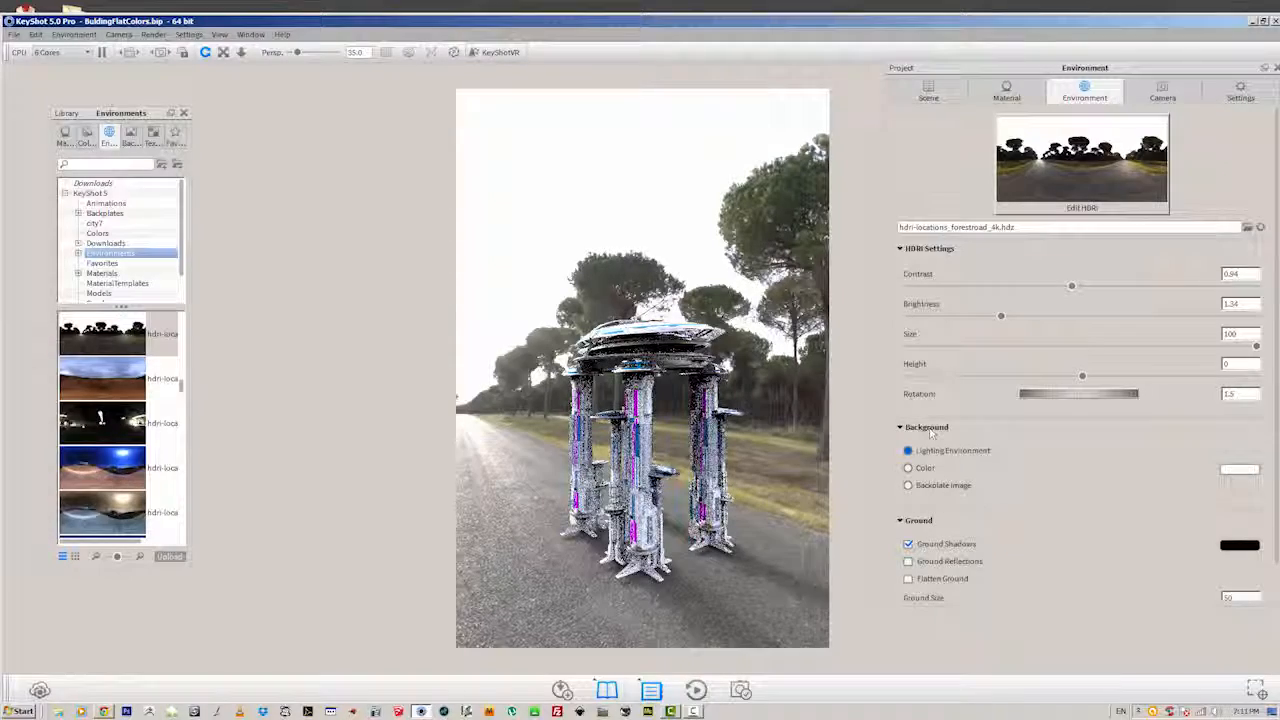
# Switch the scene background from the lighting environment to a solid muted reddish pink colour.
pyautogui.moveTo(778, 453); pyautogui.dragTo(763, 454)
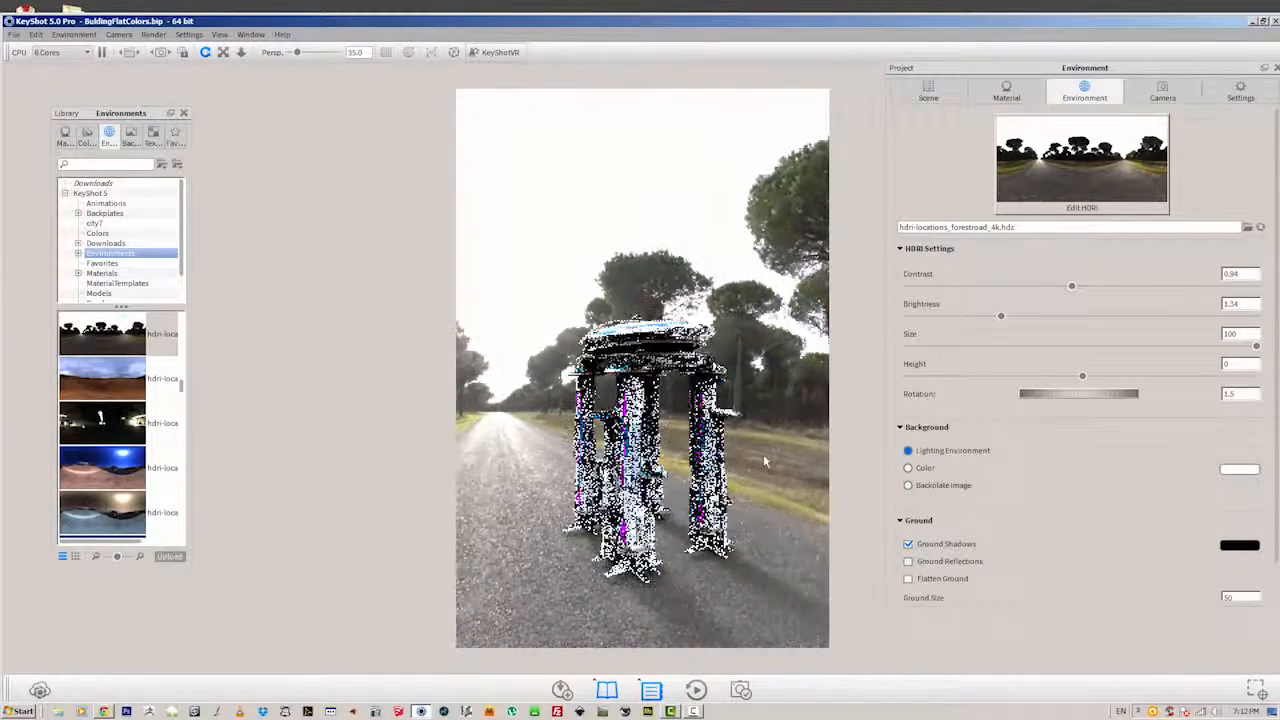
pyautogui.click(908, 467)
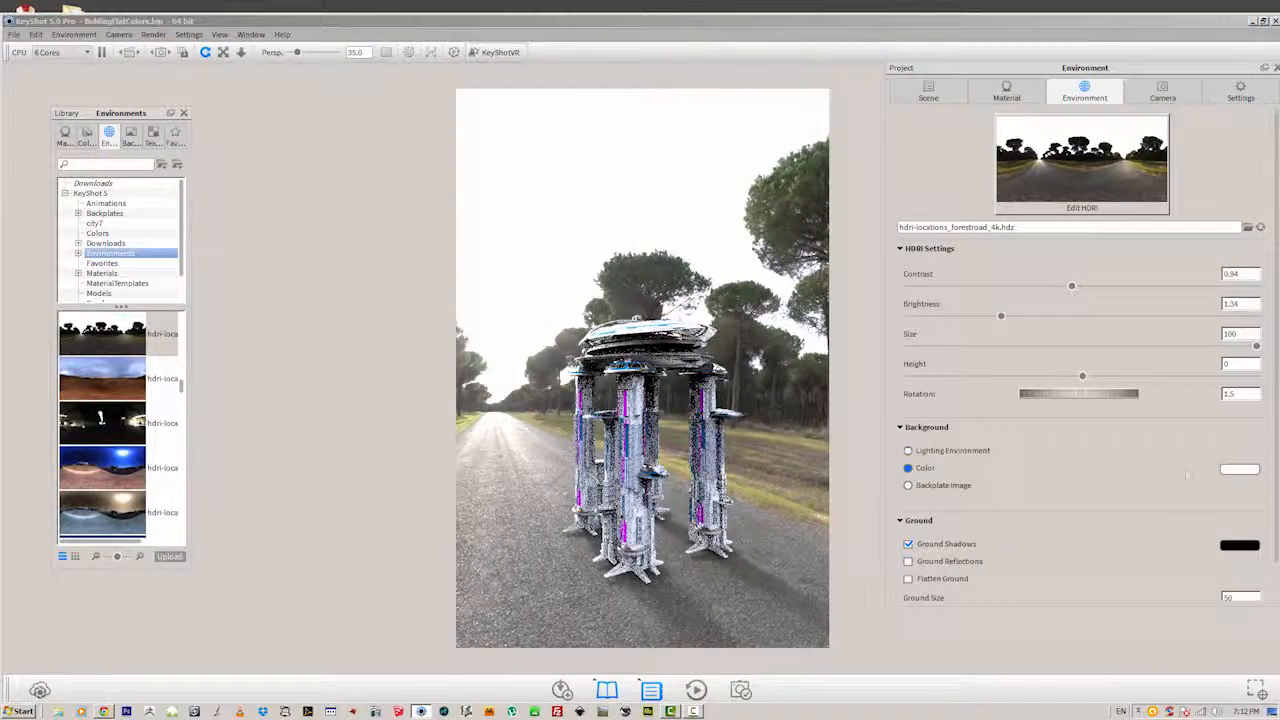
pyautogui.click(1236, 470)
pyautogui.click(1086, 224)
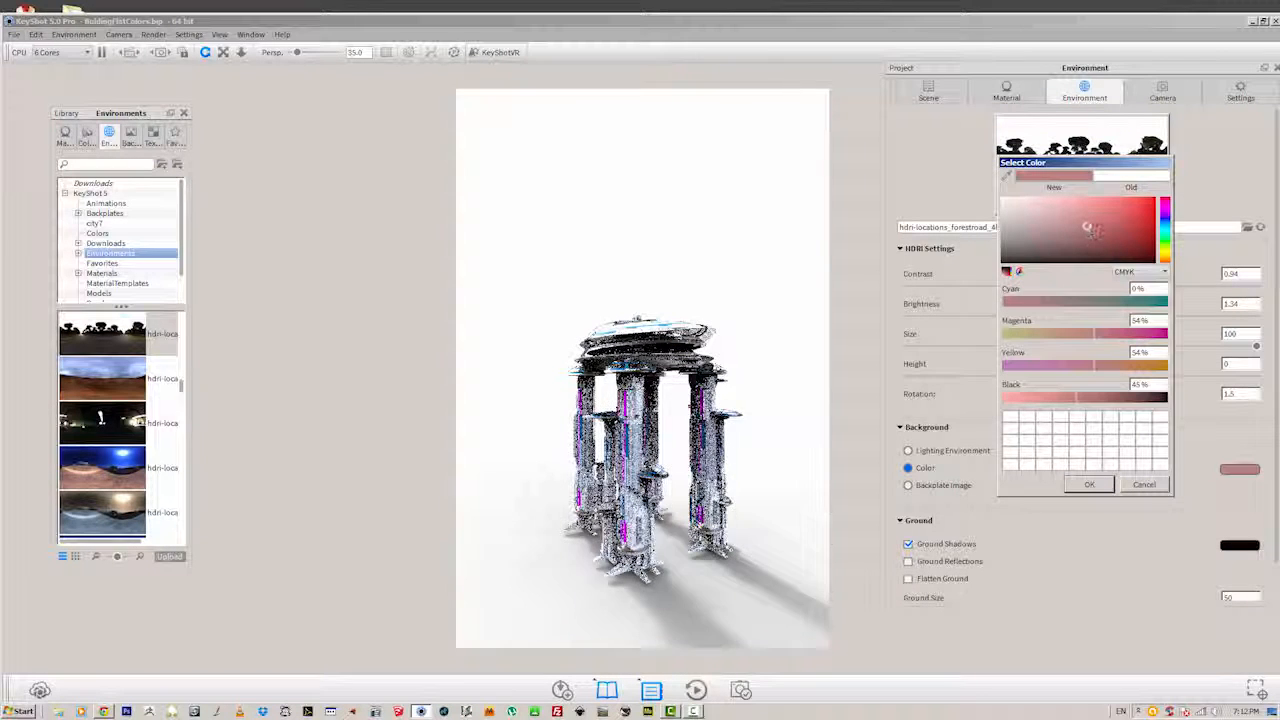
pyautogui.click(1083, 485)
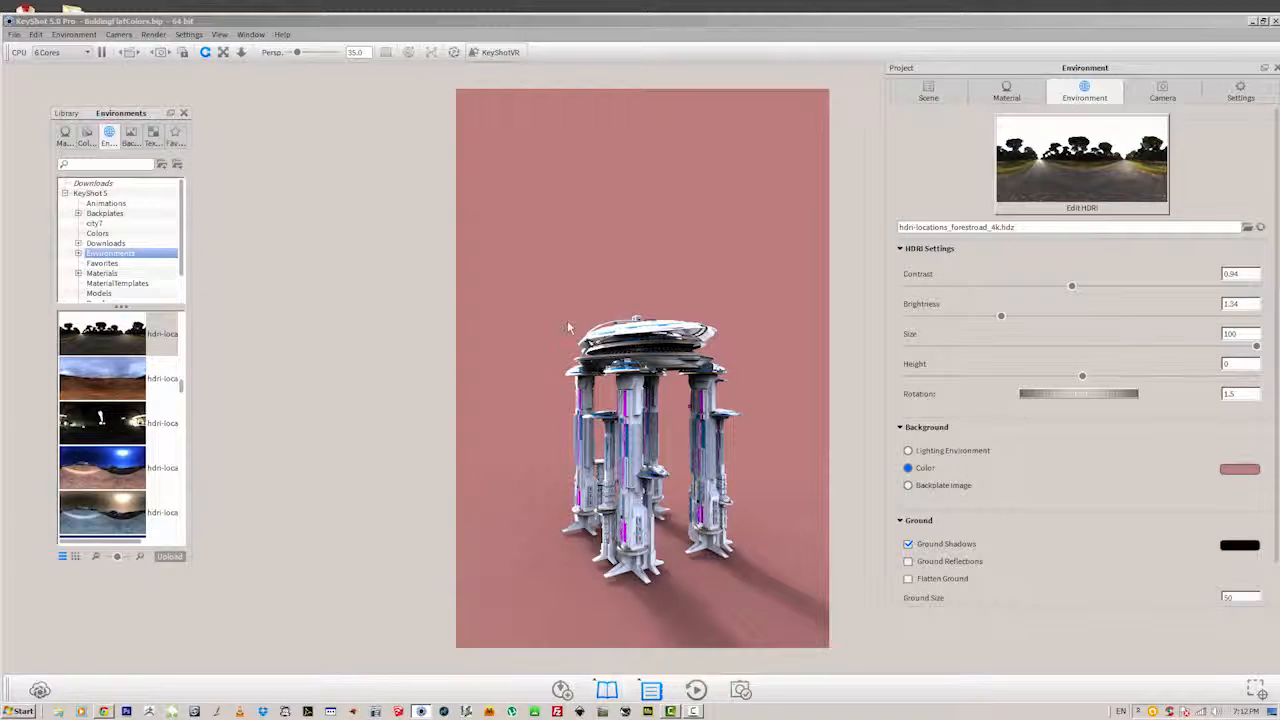
pyautogui.moveTo(567, 320); pyautogui.dragTo(556, 276)
# Open the Scene1 file from the keyshotfiles folder, discarding the changes to the current scene.
pyautogui.click(13, 35)
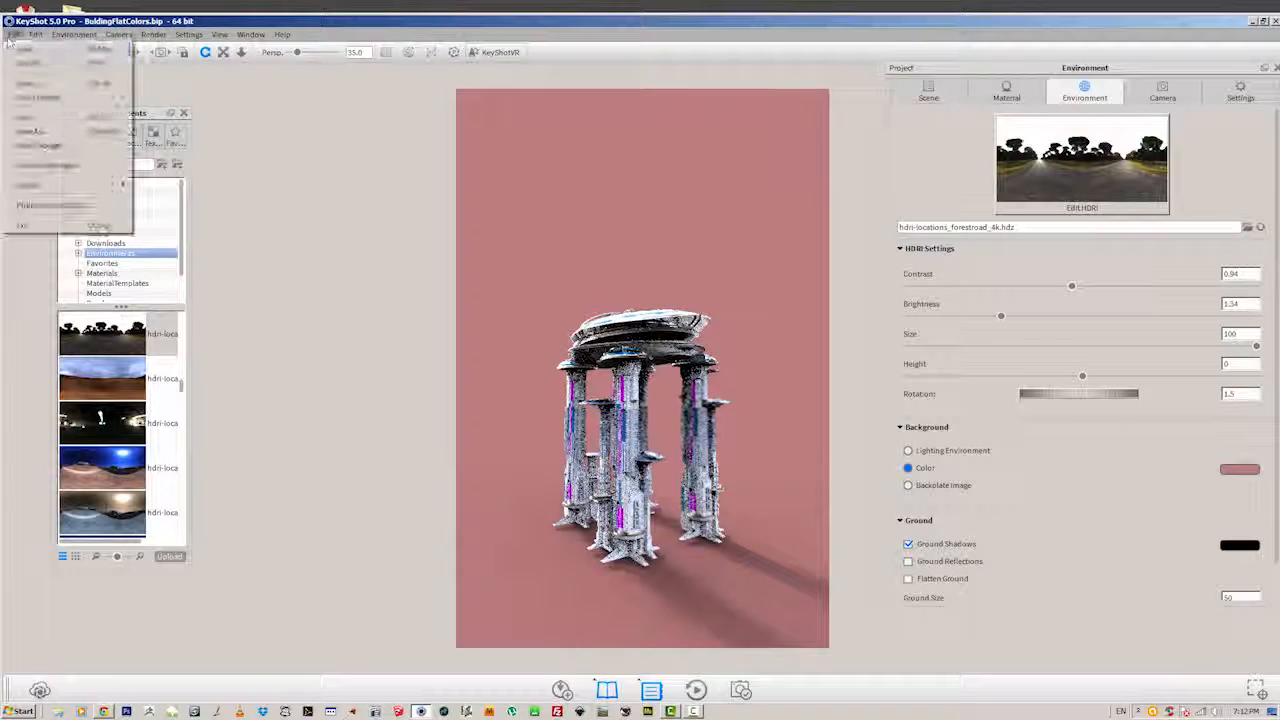
pyautogui.click(36, 82)
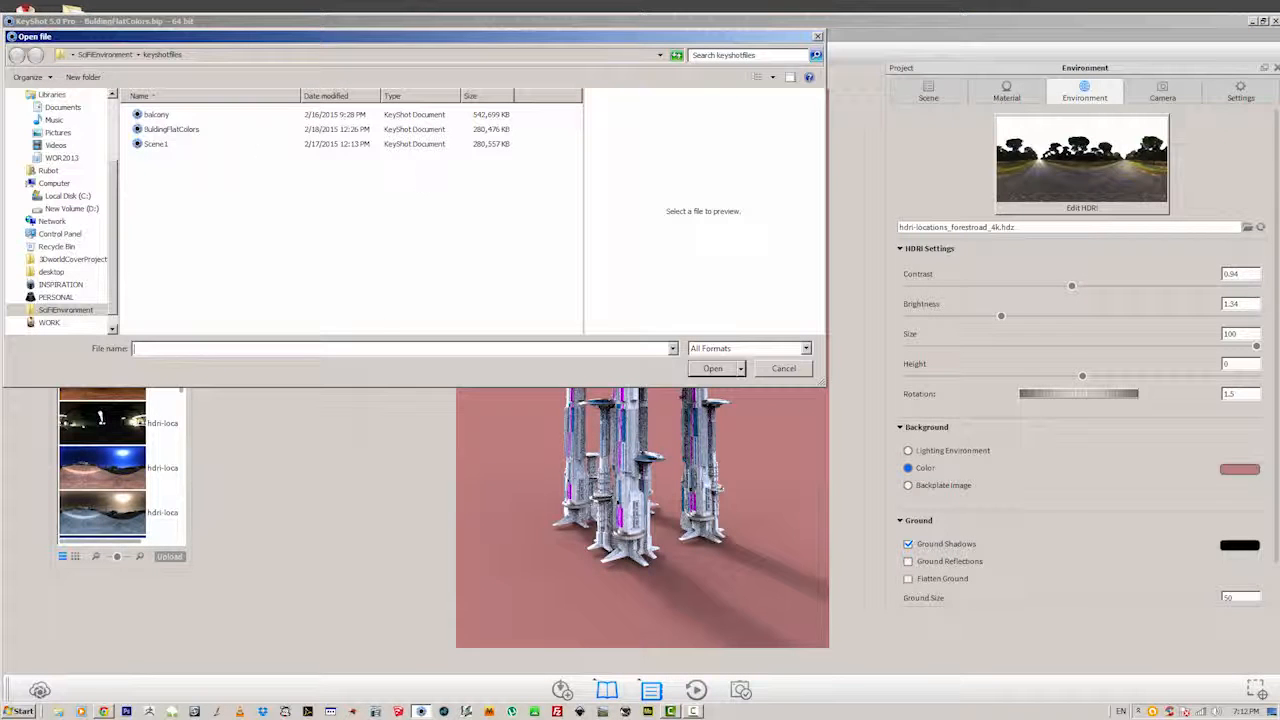
pyautogui.click(155, 143)
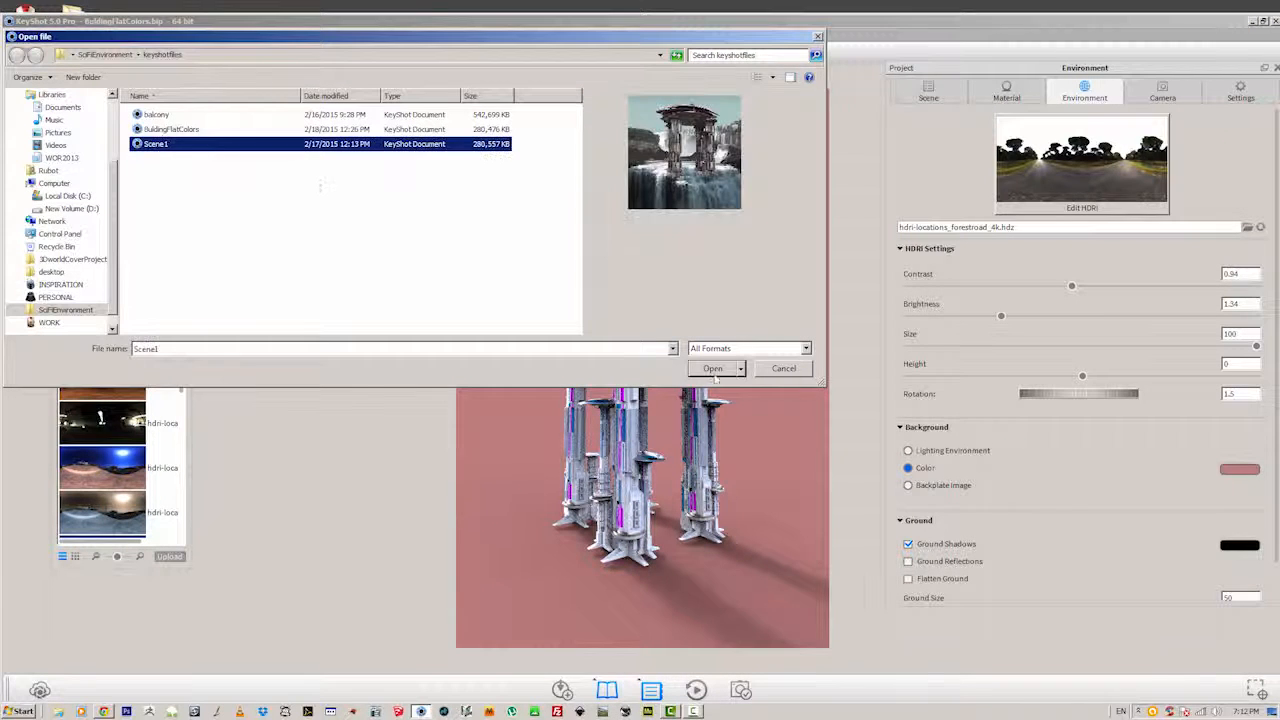
pyautogui.click(715, 368)
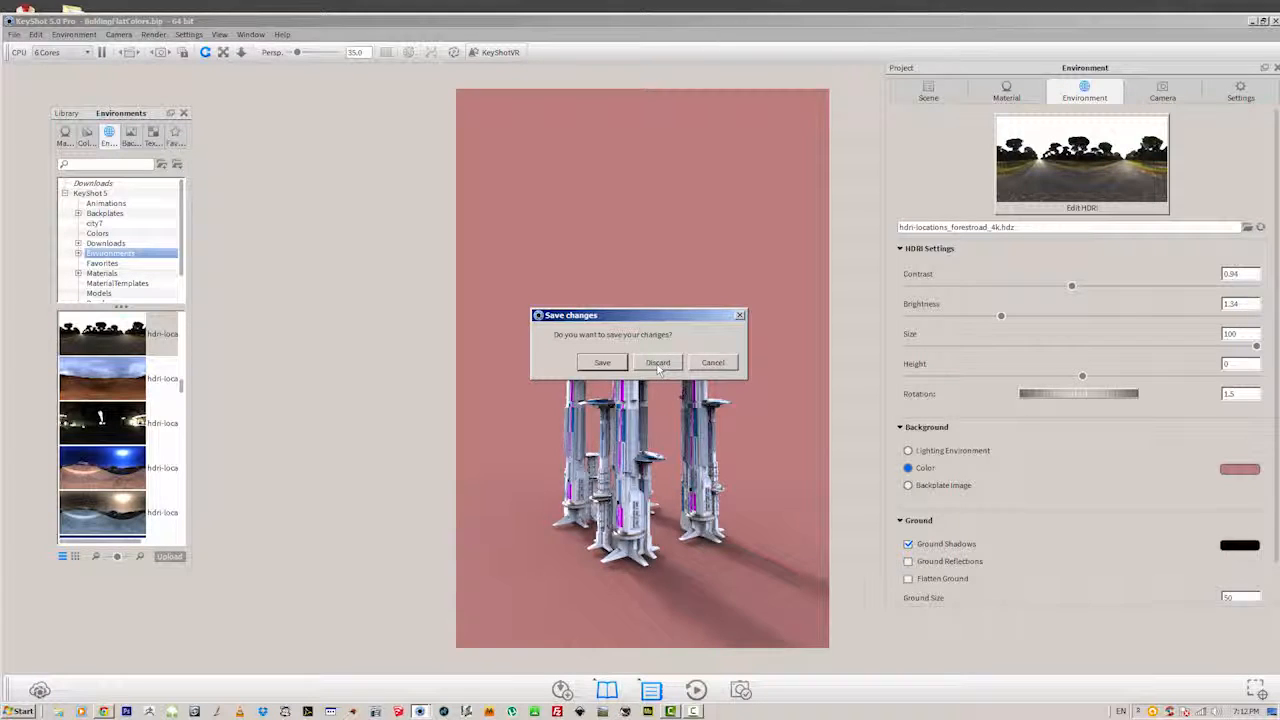
pyautogui.click(658, 364)
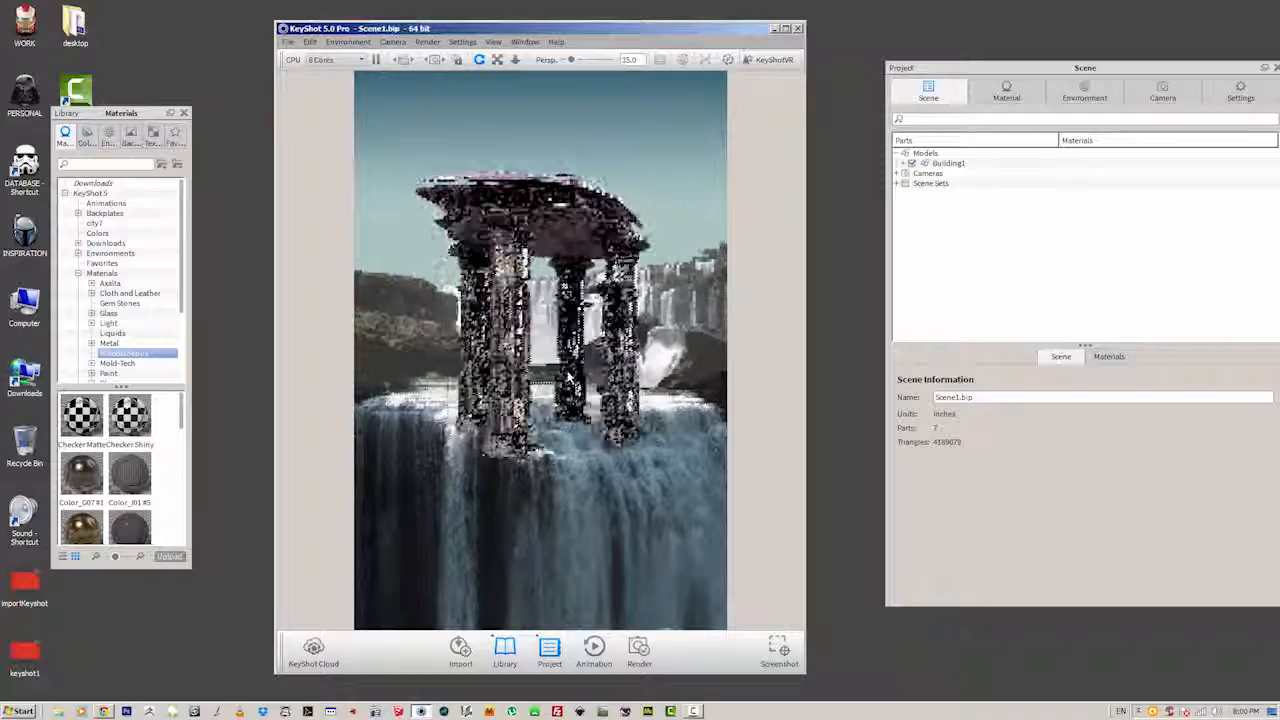
pyautogui.moveTo(567, 377); pyautogui.dragTo(527, 383)
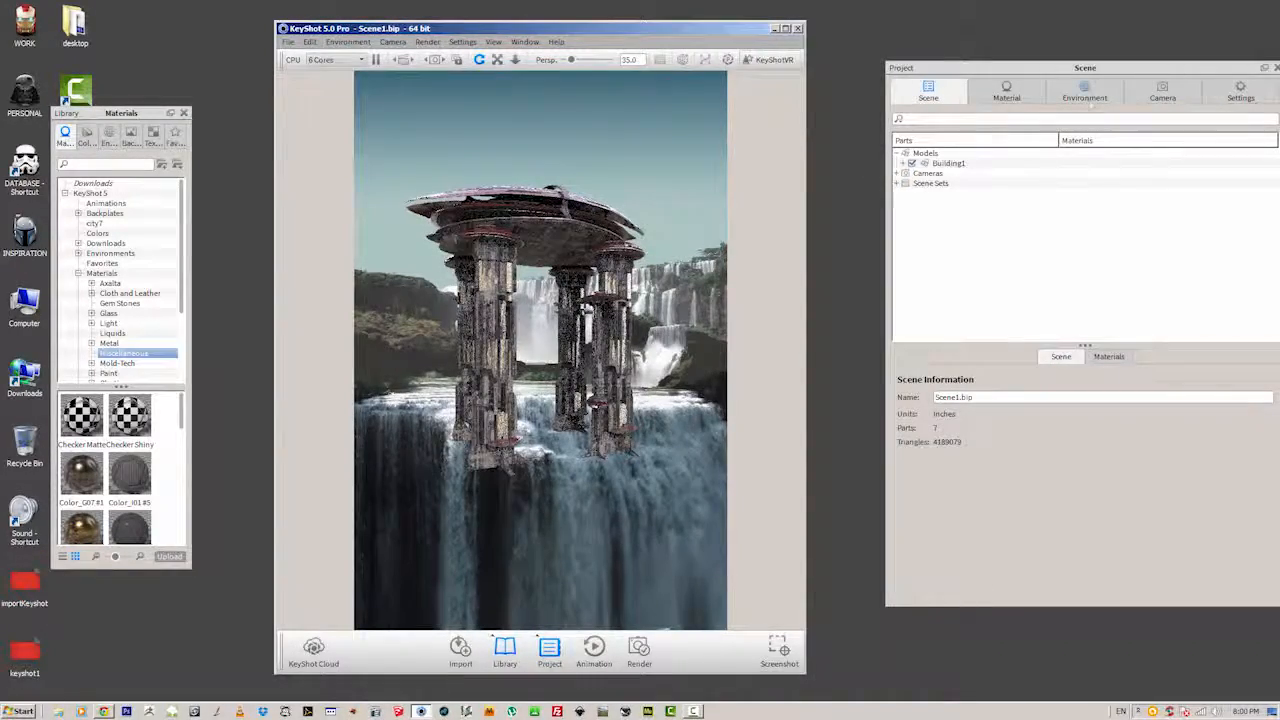
# Review the HDRI lighting and backplate image settings of the waterfall scene's environment.
pyautogui.click(1089, 102)
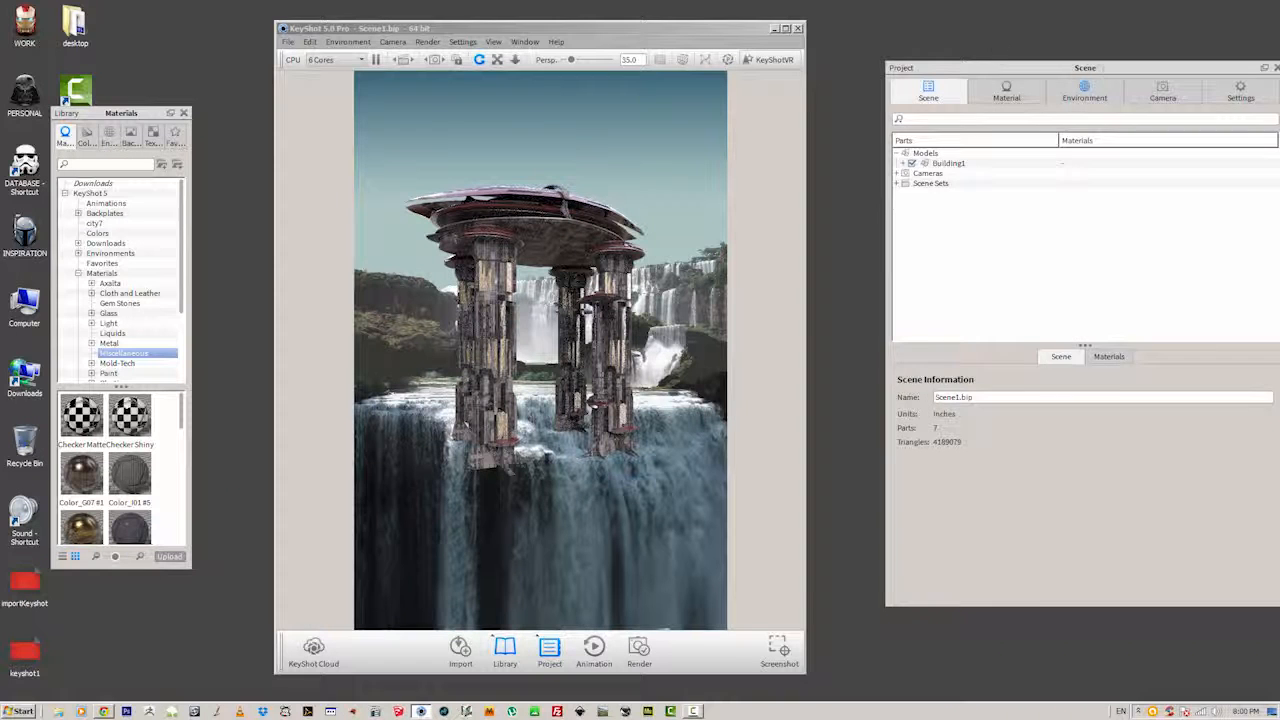
pyautogui.moveTo(1075, 70); pyautogui.dragTo(1033, 55)
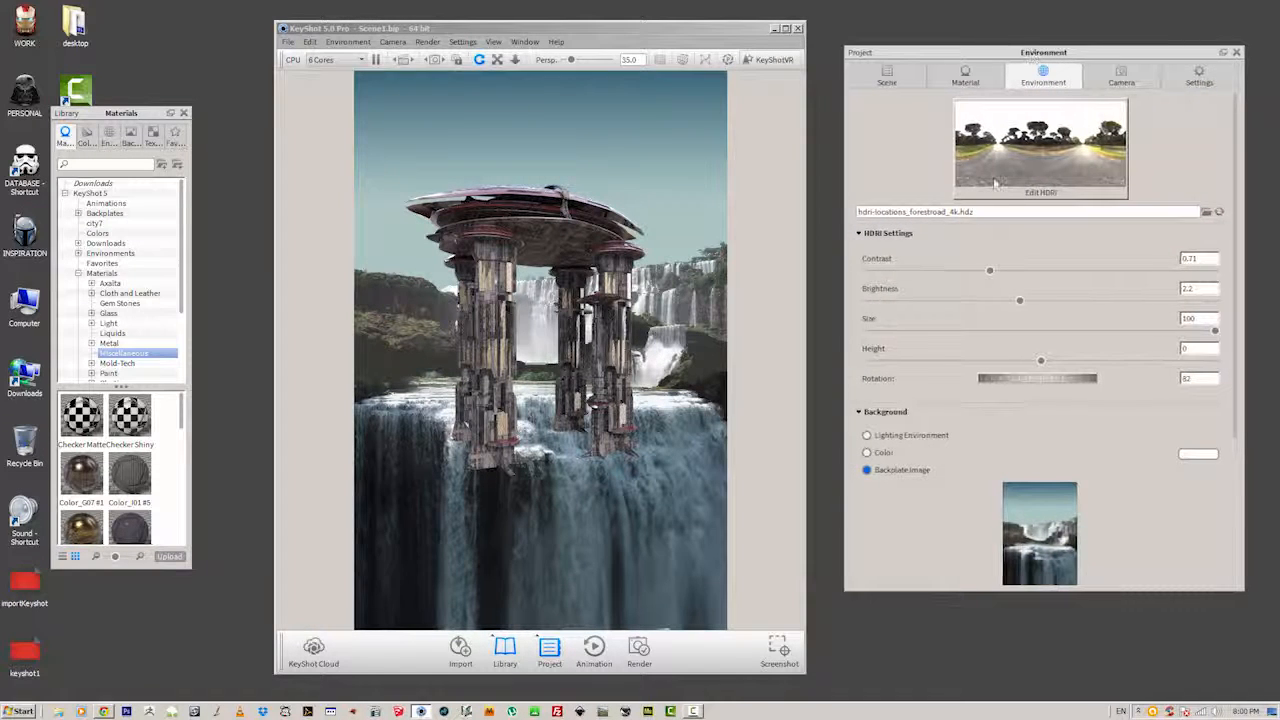
pyautogui.moveTo(993, 185)
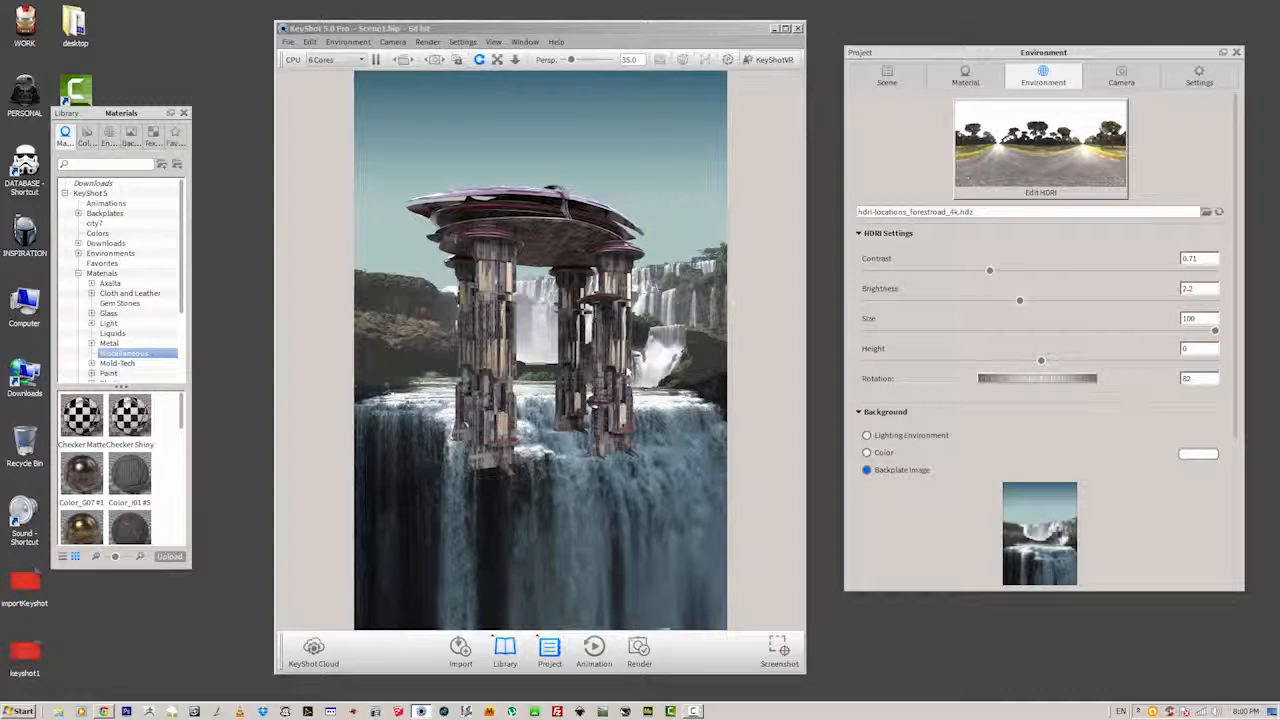
# Reposition the camera so the building appears smaller, standing on the river left of centre in the waterfall backplate.
pyautogui.moveTo(619, 374); pyautogui.dragTo(583, 347)
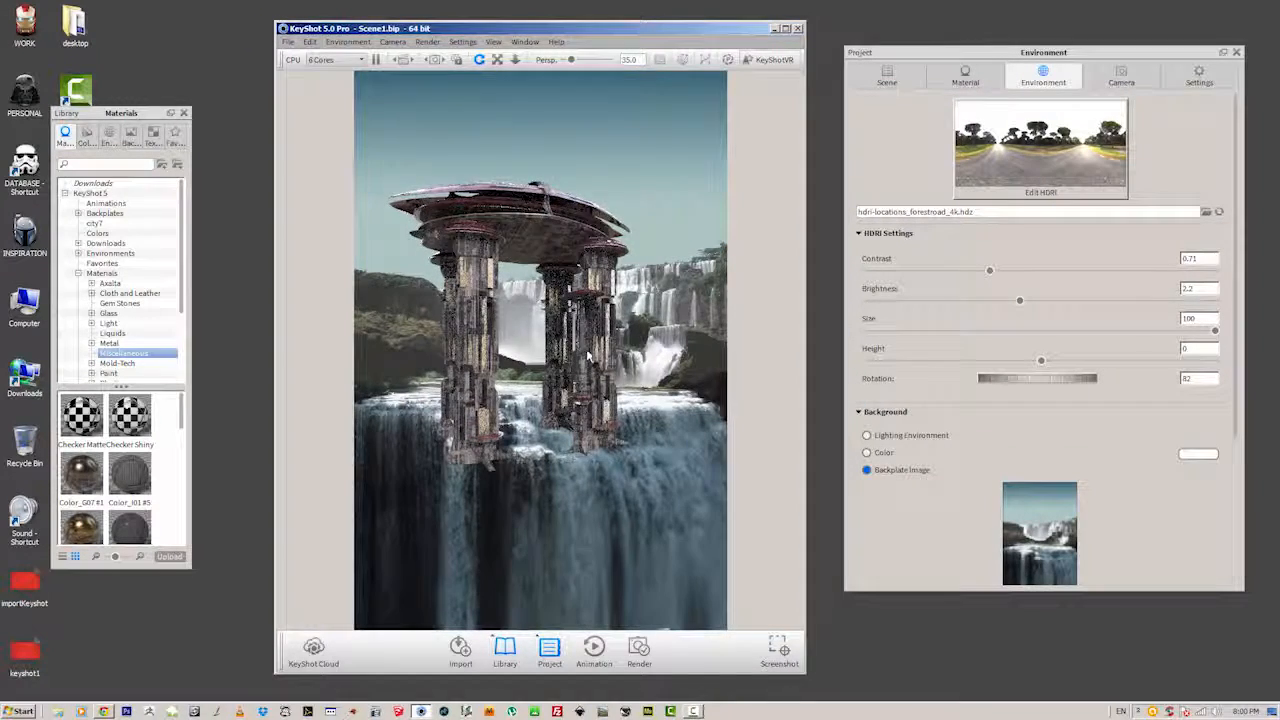
pyautogui.scroll(-5, 575, 345)
pyautogui.moveTo(536, 335); pyautogui.dragTo(486, 327, button='middle')
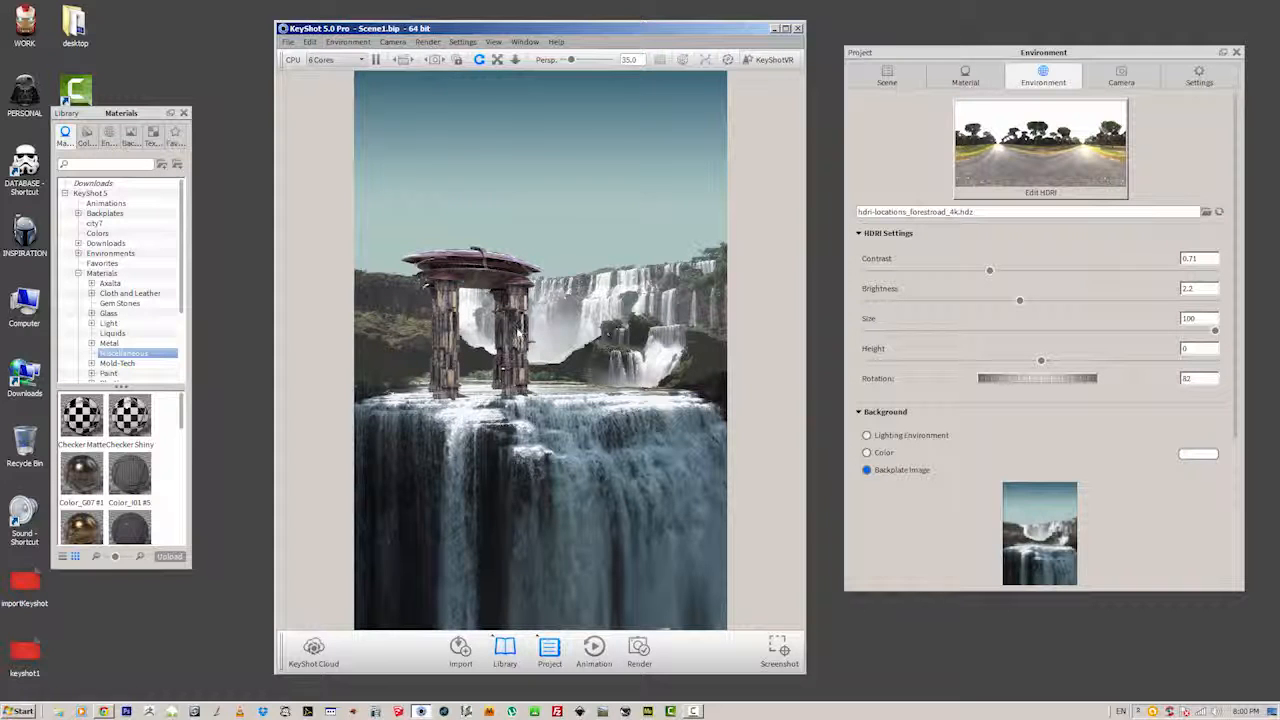
pyautogui.moveTo(519, 334)
pyautogui.mouseDown()
pyautogui.moveTo(521, 322)
pyautogui.moveTo(513, 337)
pyautogui.mouseUp()
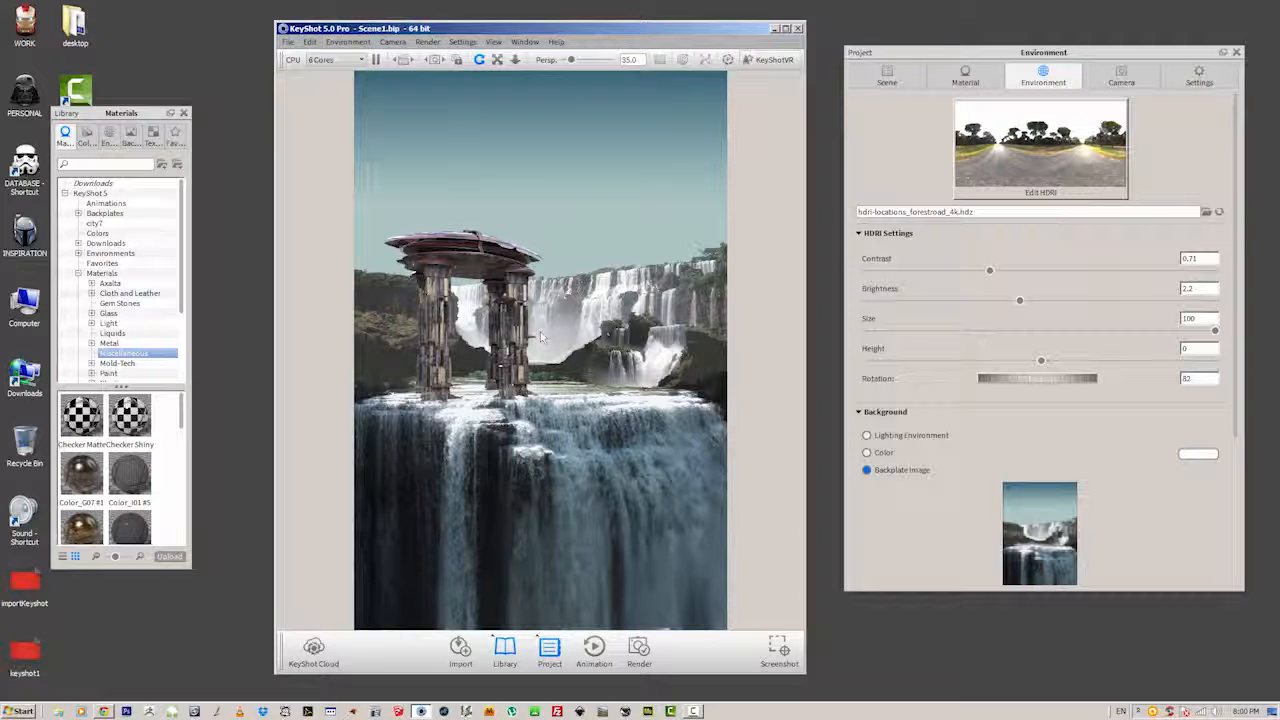
# Set the camera's focus distance to 4.99 and its perspective focal length to 41.
pyautogui.click(1121, 82)
pyautogui.scroll(-5, 1040, 400)
pyautogui.click(884, 457)
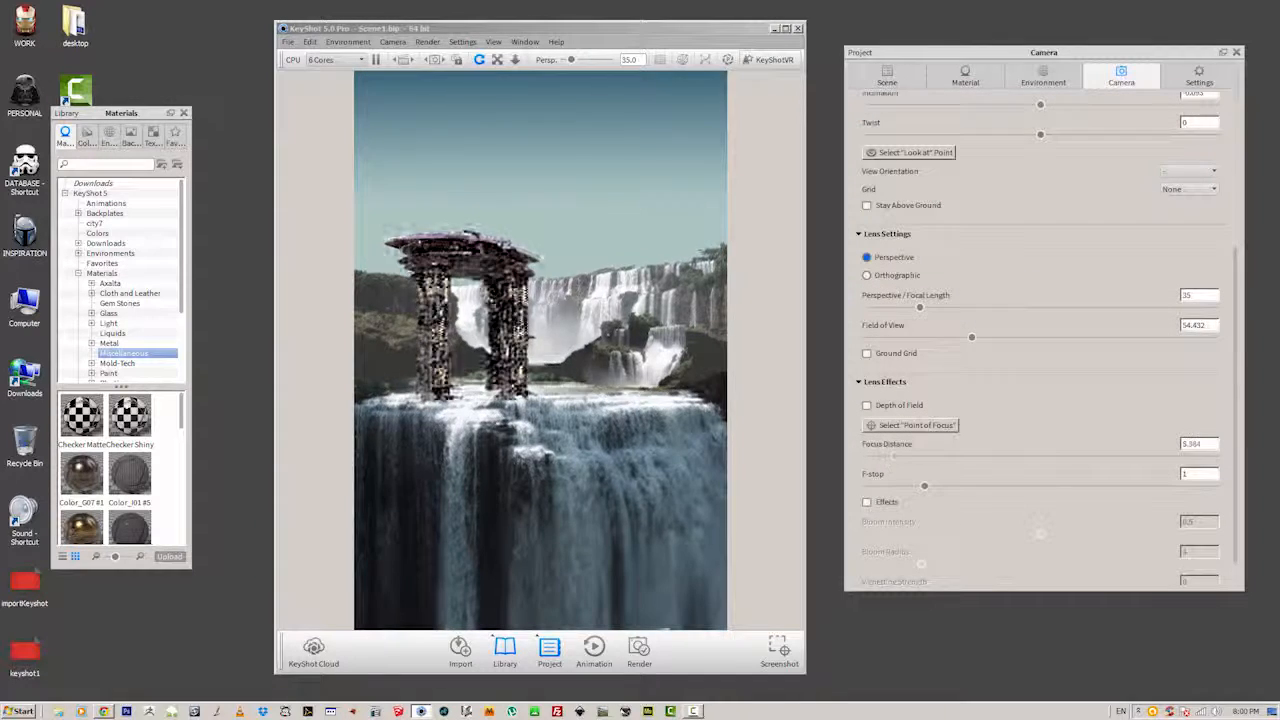
pyautogui.scroll(-2, 979, 489)
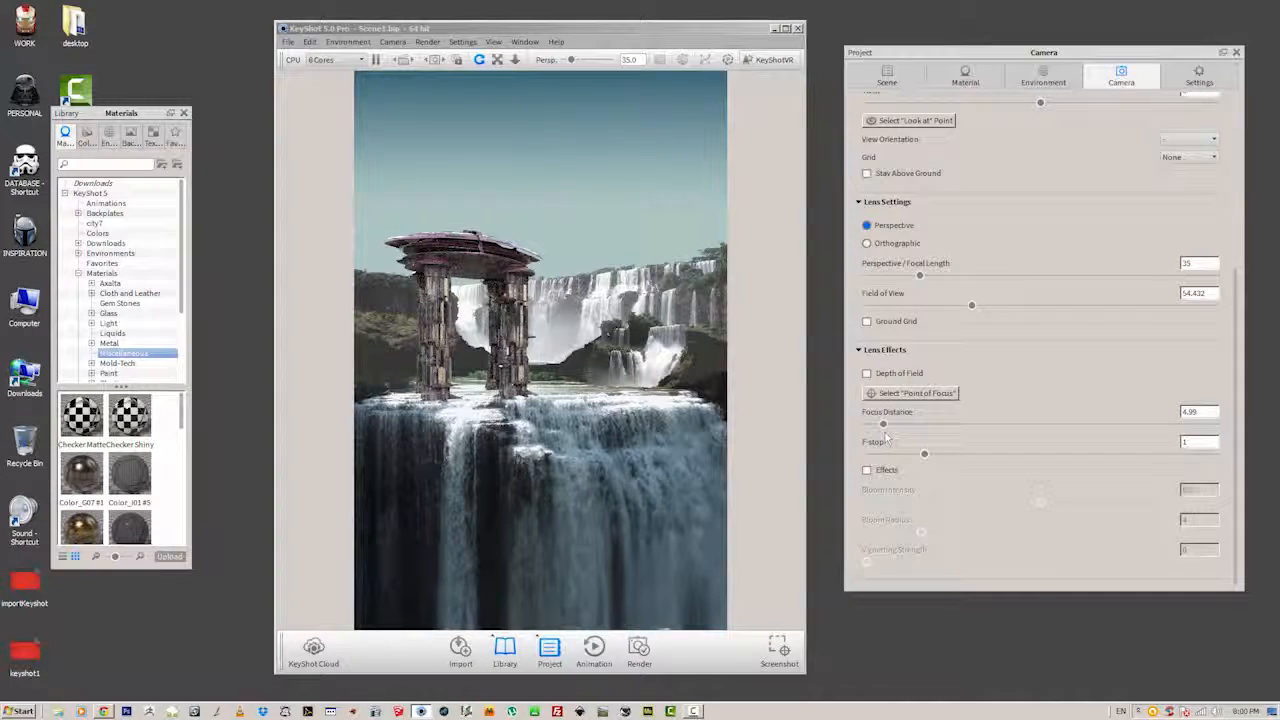
pyautogui.moveTo(920, 280); pyautogui.dragTo(930, 278)
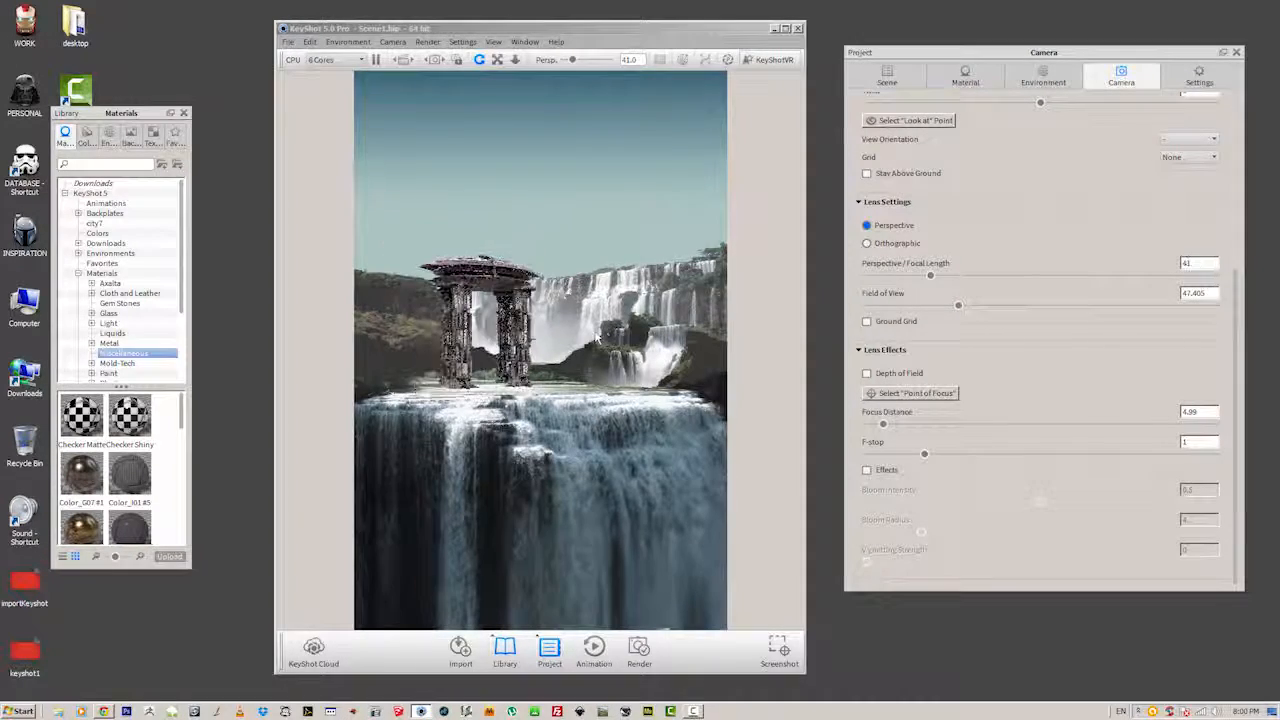
# Fine-tune the camera framing so the building's pillars rest near the upper edge of the foreground waterfall.
pyautogui.moveTo(592, 345); pyautogui.dragTo(584, 344)
pyautogui.scroll(-3, 584, 344)
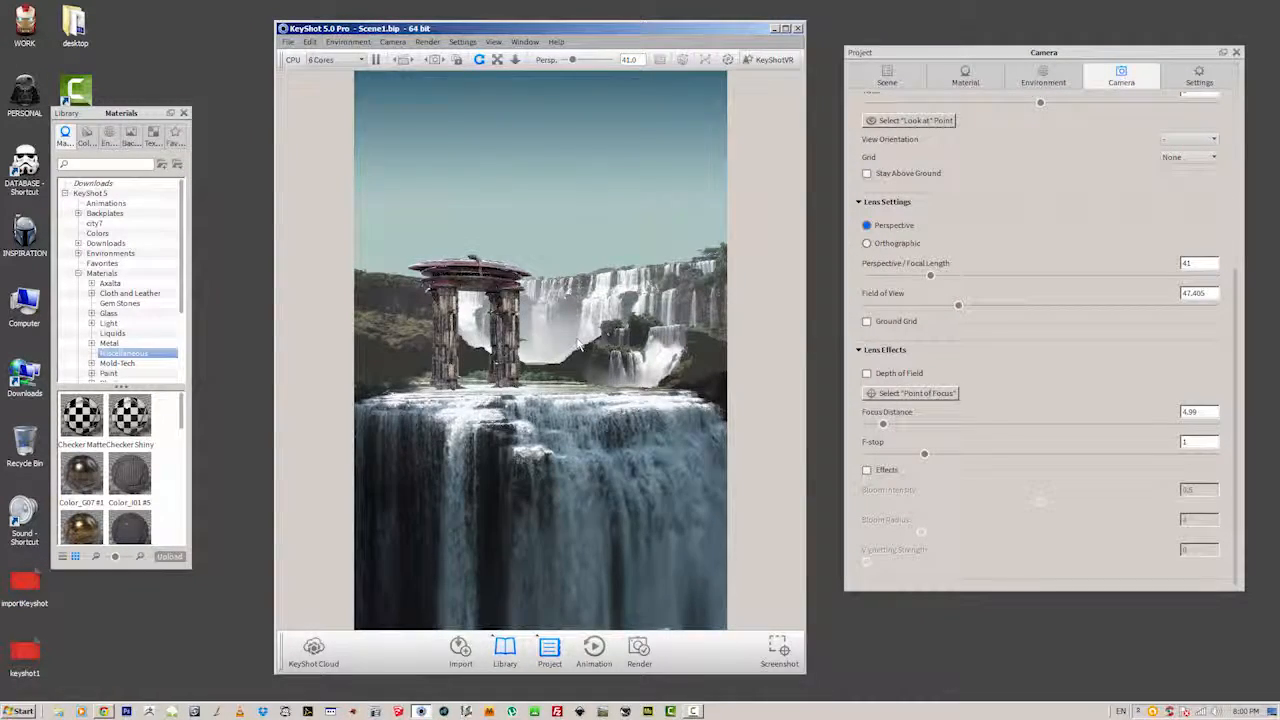
pyautogui.moveTo(578, 345); pyautogui.dragTo(579, 351)
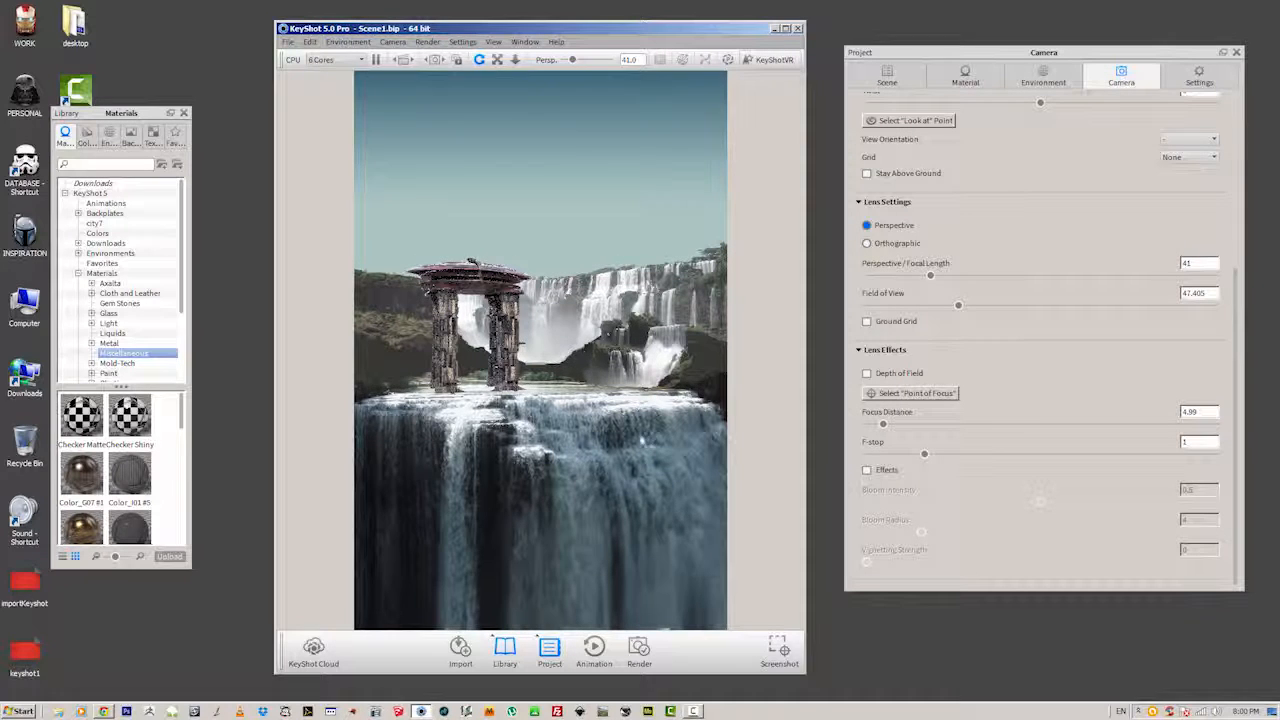
# Configure the still image render as a PNG with alpha transparency at a resolution of 4000 x 5993.
pyautogui.click(639, 650)
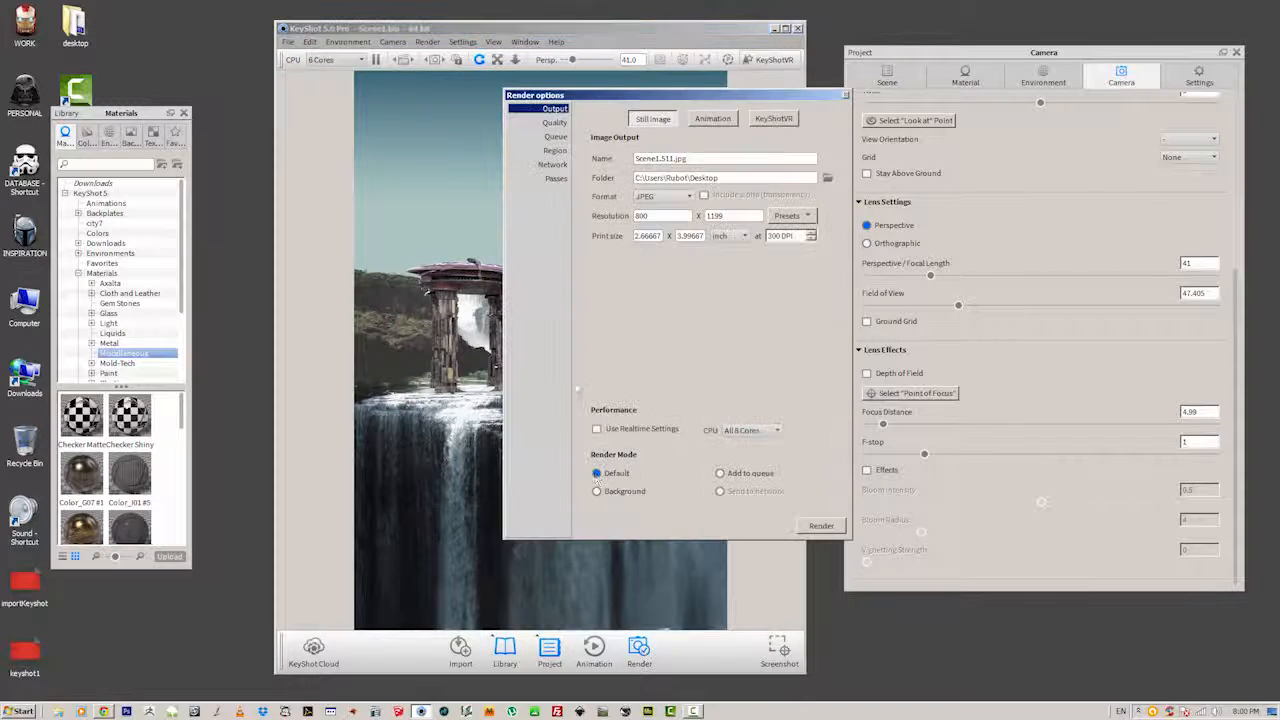
pyautogui.moveTo(611, 99); pyautogui.dragTo(506, 109)
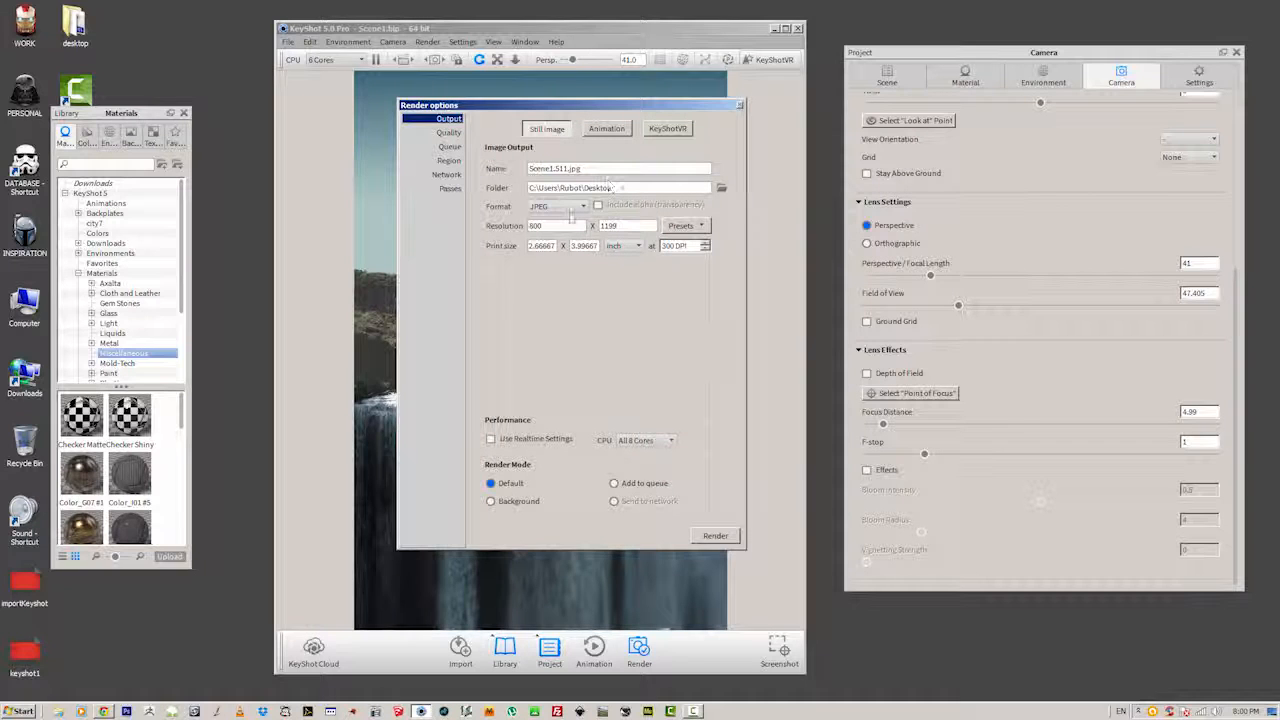
pyautogui.click(563, 207)
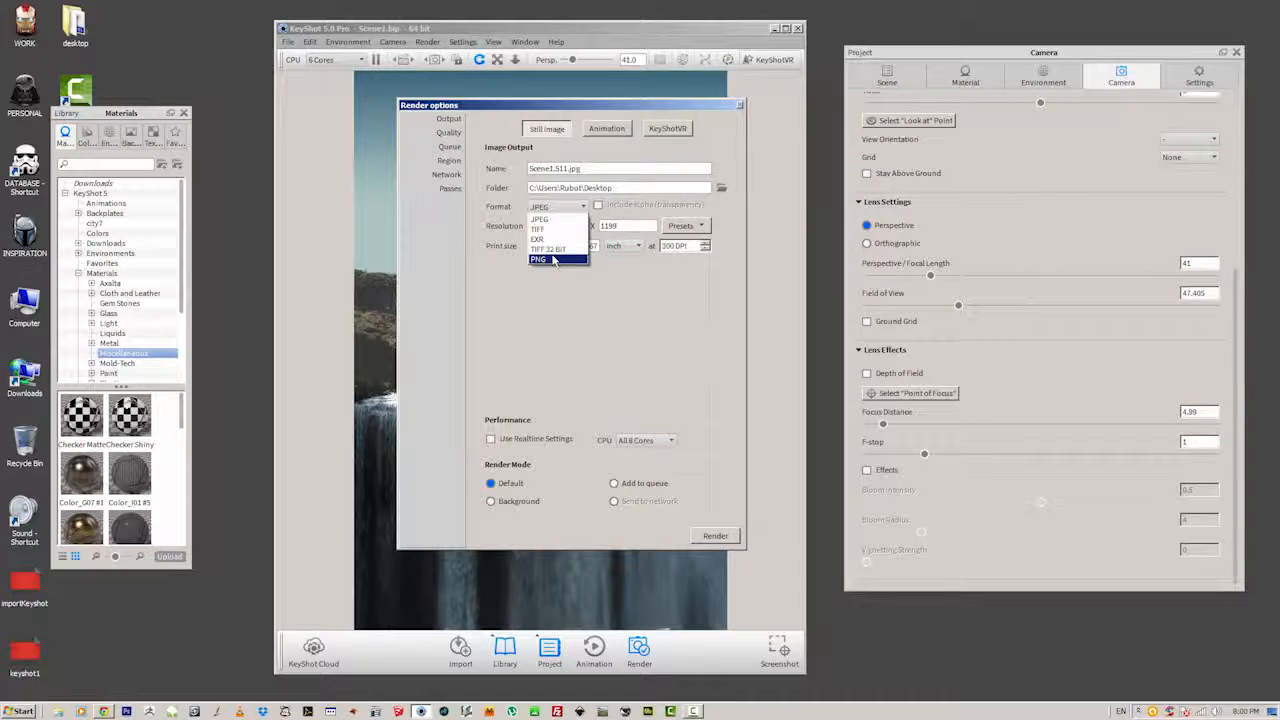
pyautogui.click(558, 259)
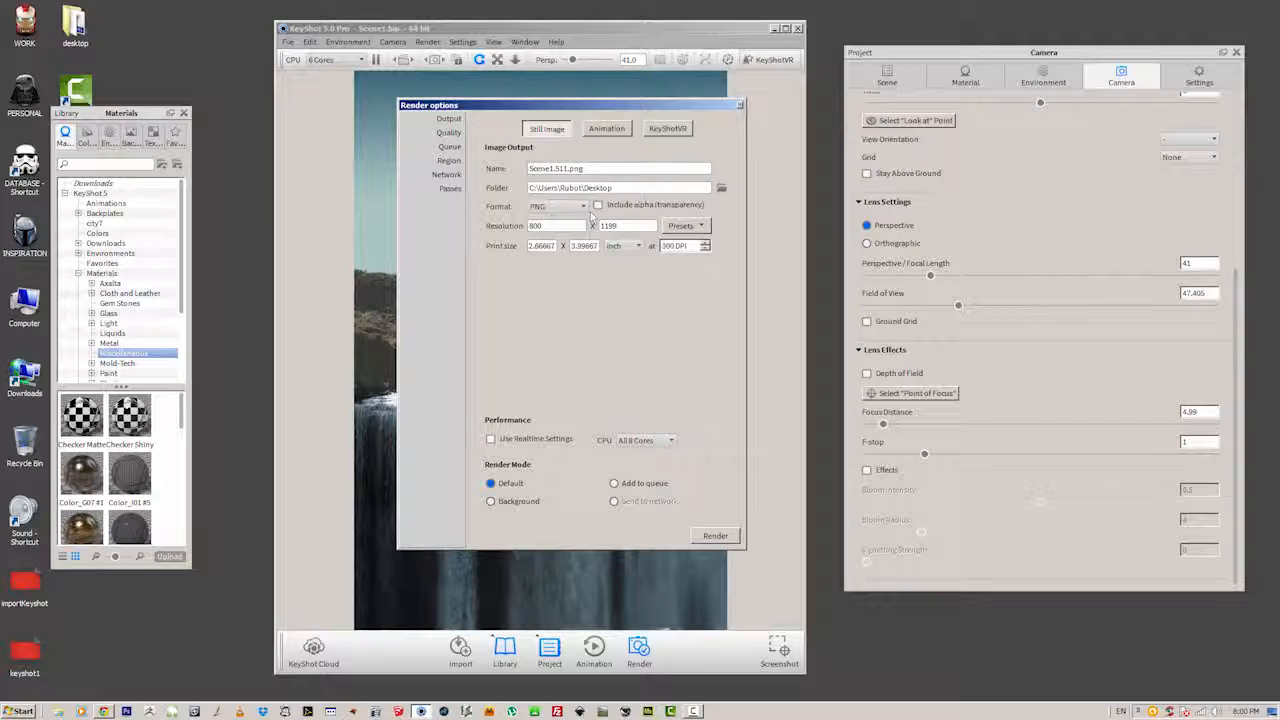
pyautogui.click(598, 206)
pyautogui.write('4000')
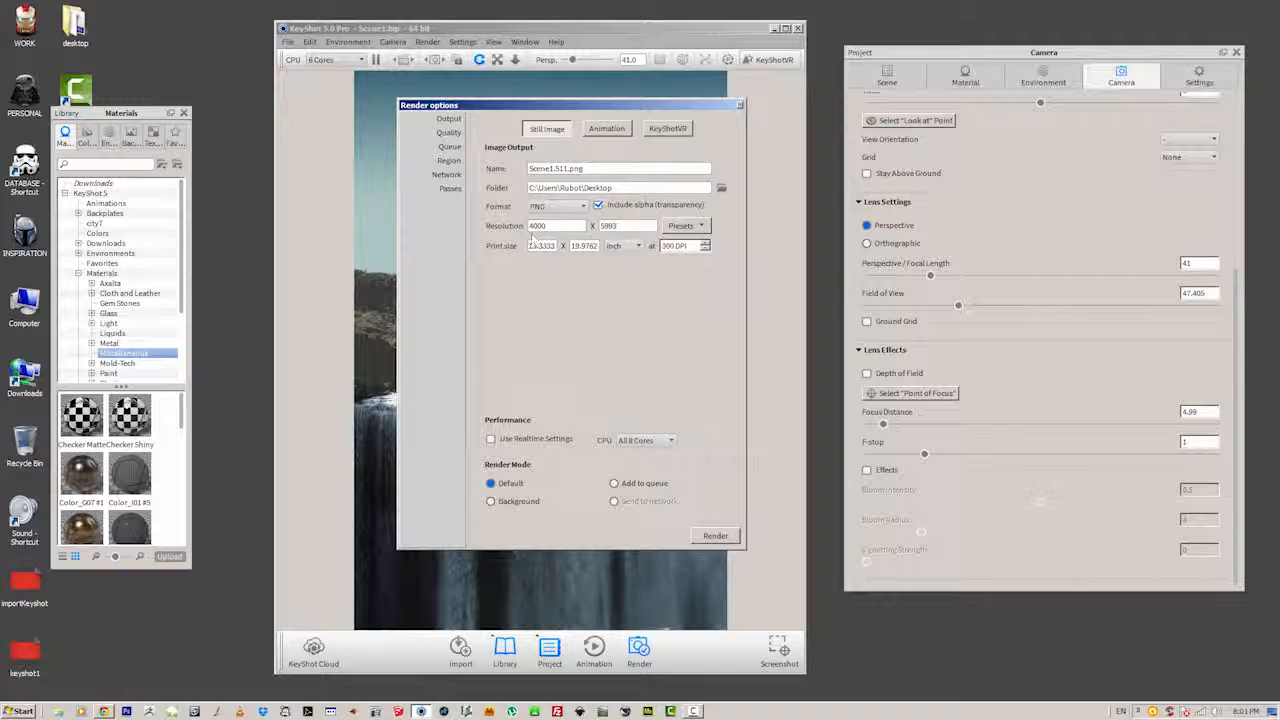
pyautogui.press('Tab')
pyautogui.write('00')
# Open the quality settings for the render.
pyautogui.click(449, 132)
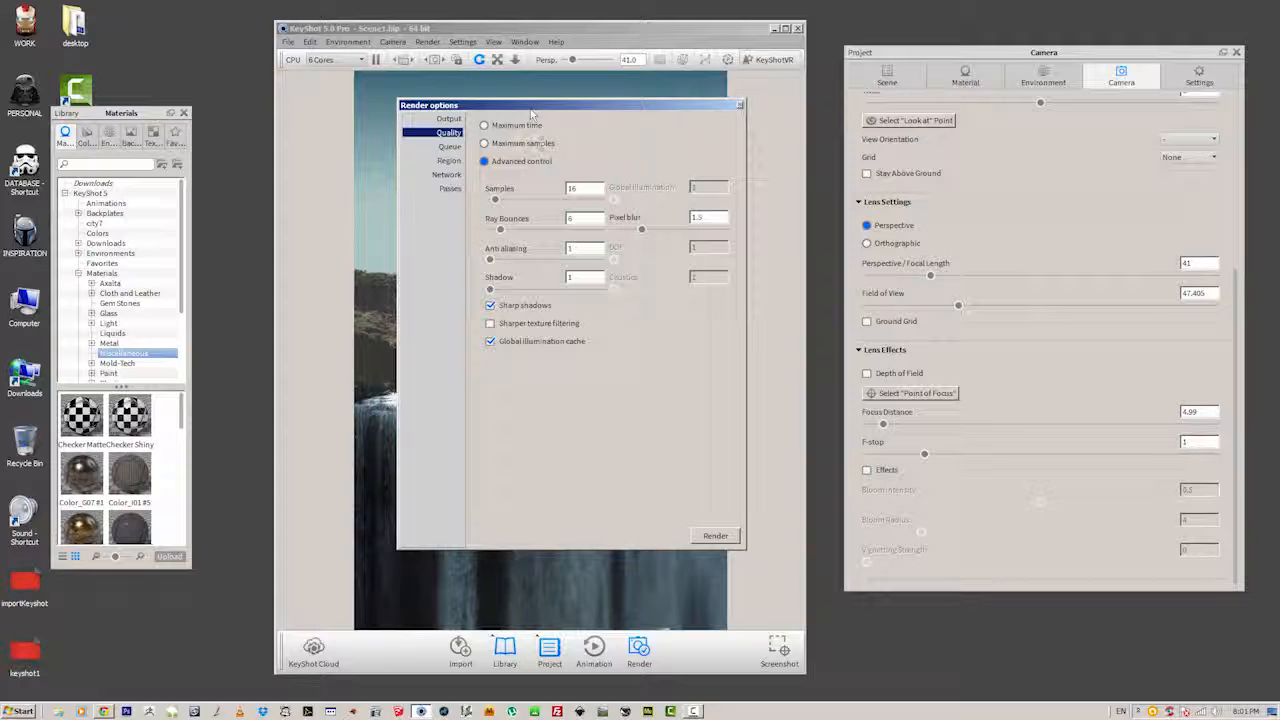